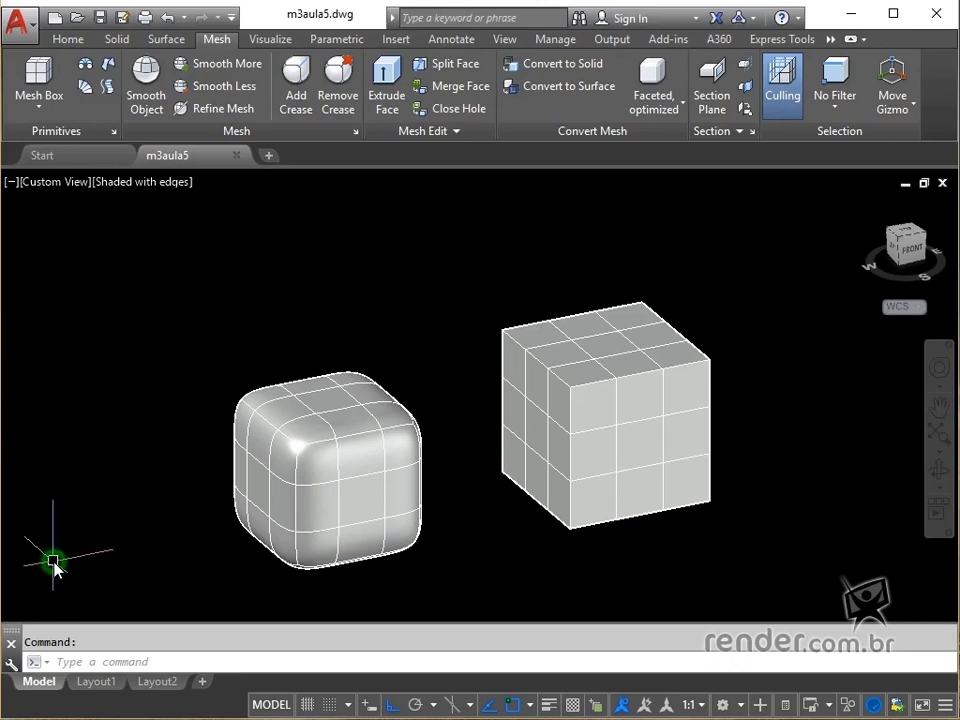
# Zoom in and pan m3aula5.dwg so both mesh boxes appear larger on screen.
pyautogui.scroll(2, 104, 562)
pyautogui.moveTo(471, 579); pyautogui.dragTo(331, 578, button='middle')
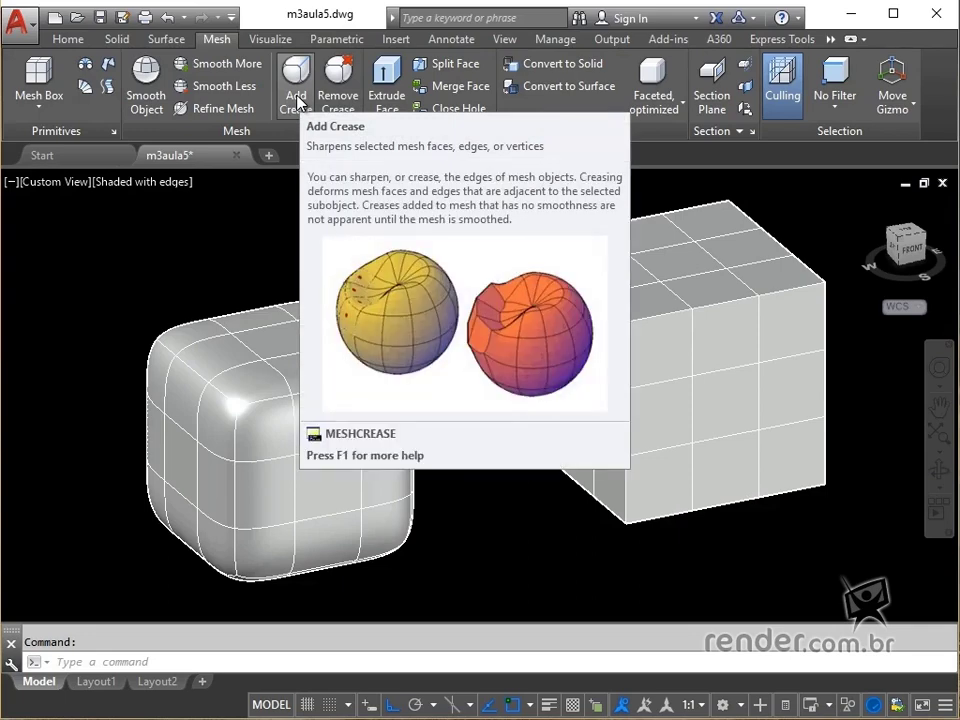
# Window-select the smooth cube's top faces and crease them with the default Always value.
pyautogui.click(297, 103)
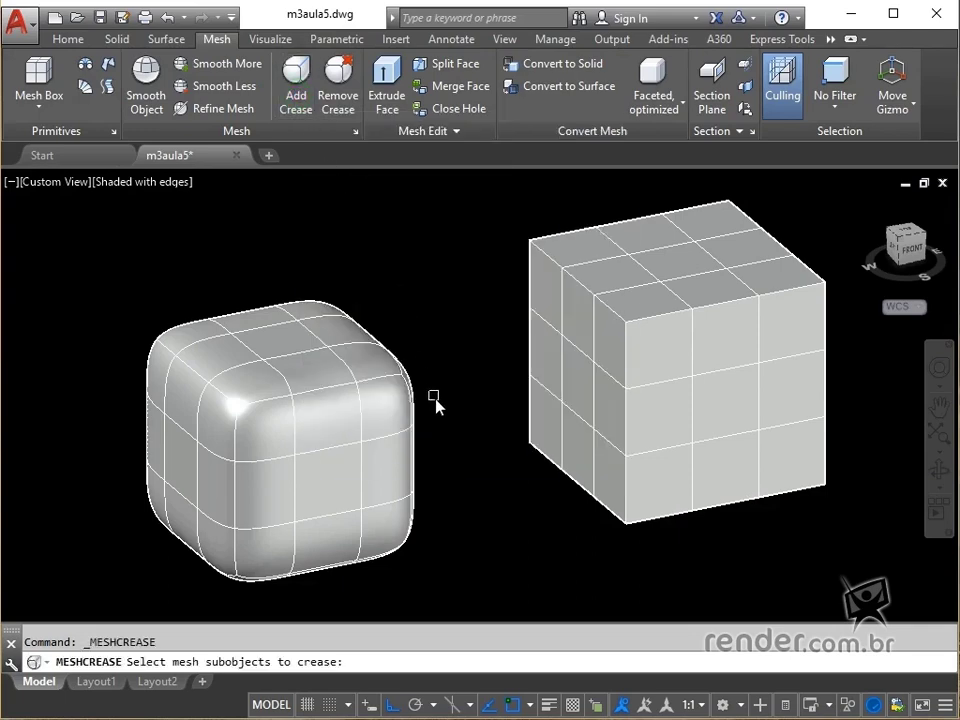
pyautogui.keyDown('shift'); pyautogui.moveTo(450, 471); pyautogui.dragTo(414, 429, button='middle'); pyautogui.keyUp('shift')
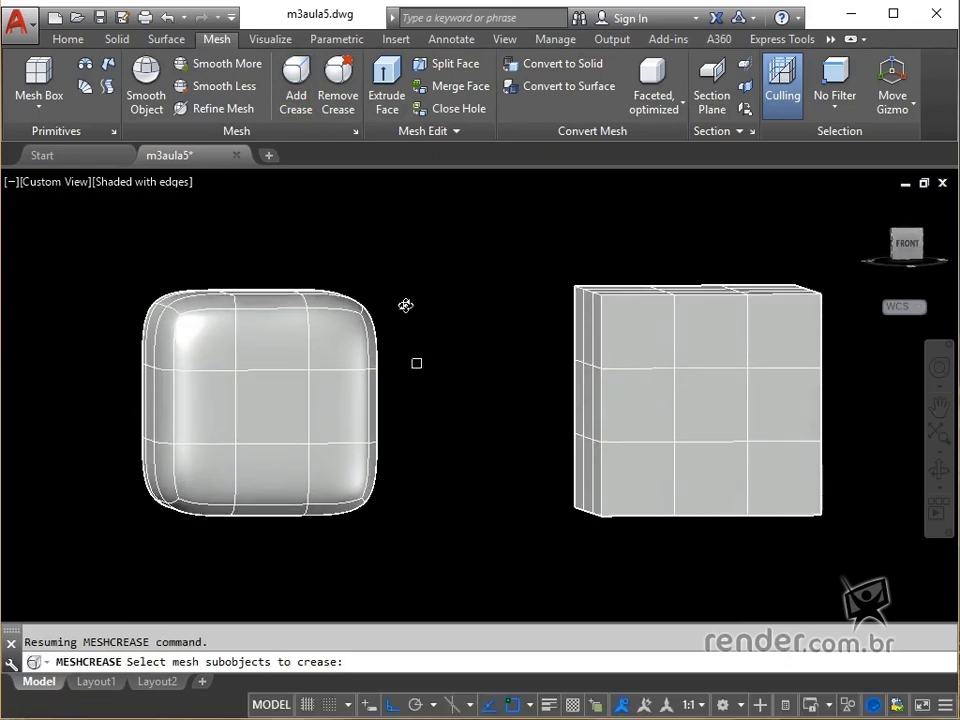
pyautogui.click(421, 222)
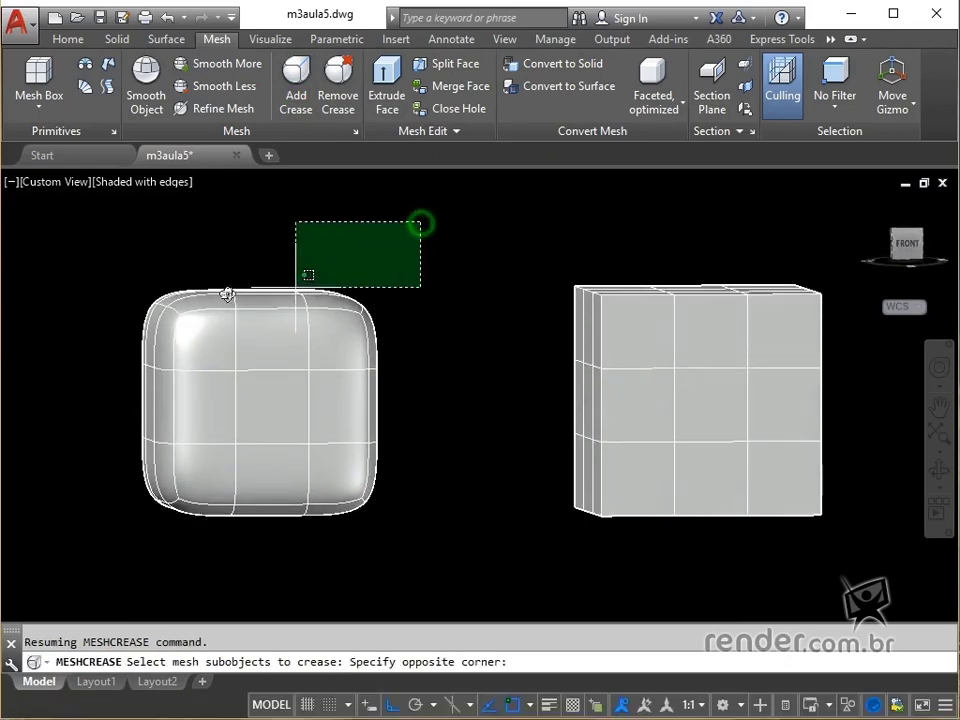
pyautogui.click(118, 339)
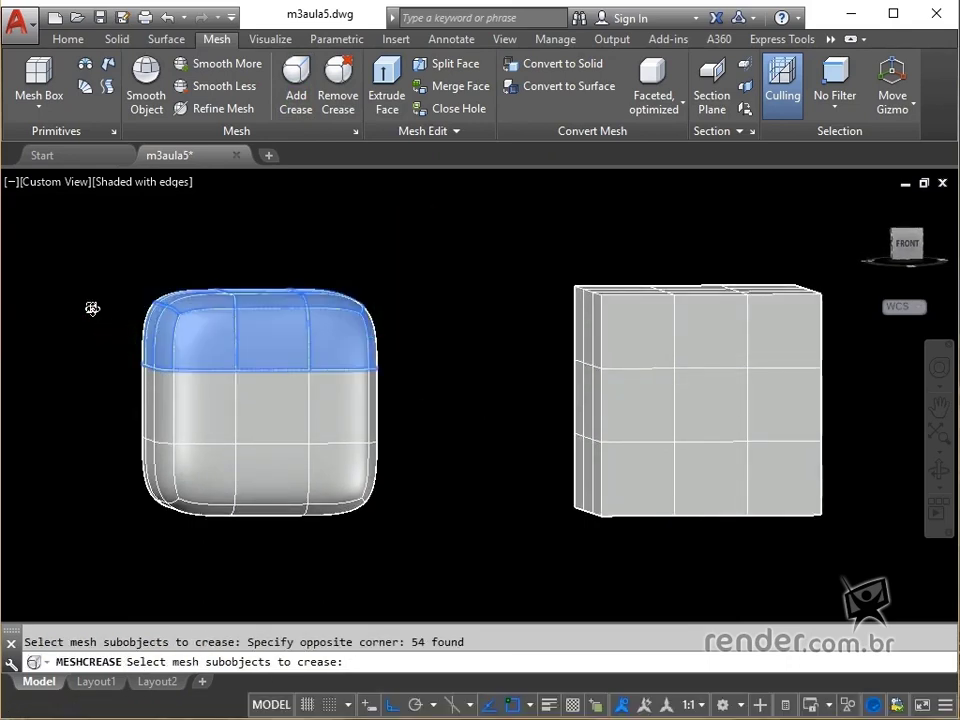
pyautogui.press('Return')
pyautogui.press('Return')
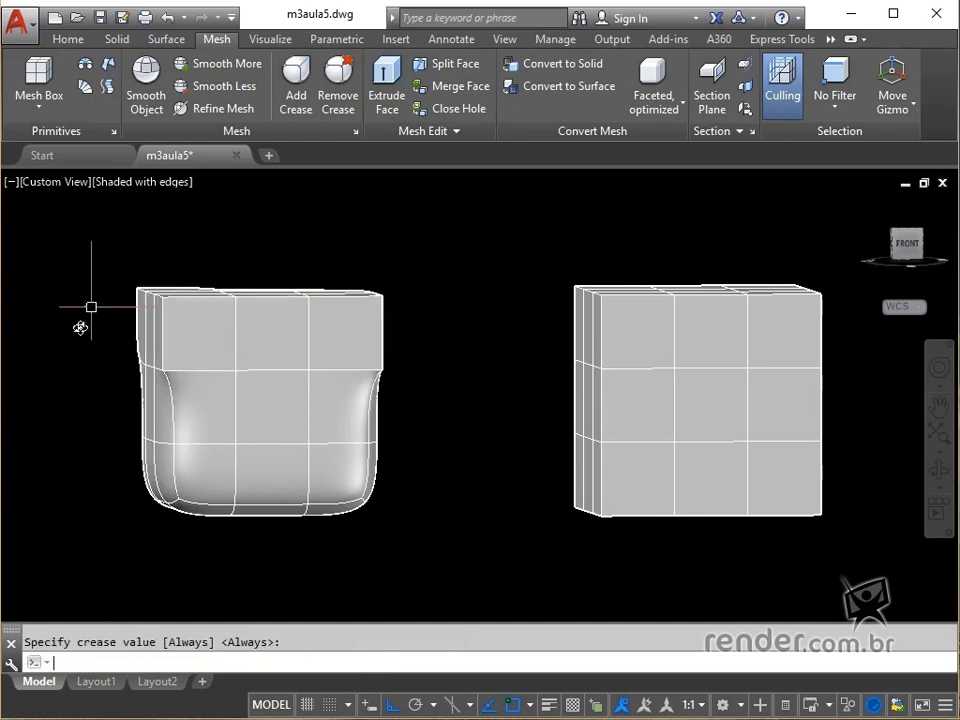
pyautogui.keyDown('shift'); pyautogui.moveTo(79, 326); pyautogui.dragTo(435, 326, button='middle'); pyautogui.keyUp('shift')
pyautogui.moveTo(568, 456); pyautogui.dragTo(435, 455, button='middle')
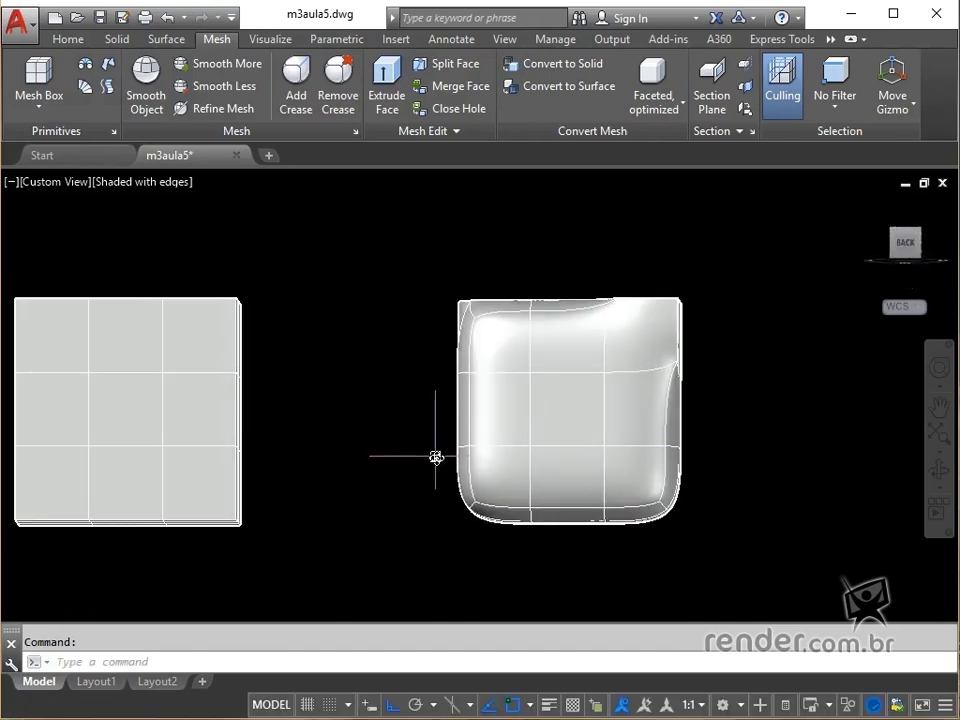
# From the back view, add an Always crease to the cube's remaining top faces.
pyautogui.click(294, 92)
pyautogui.click(732, 266)
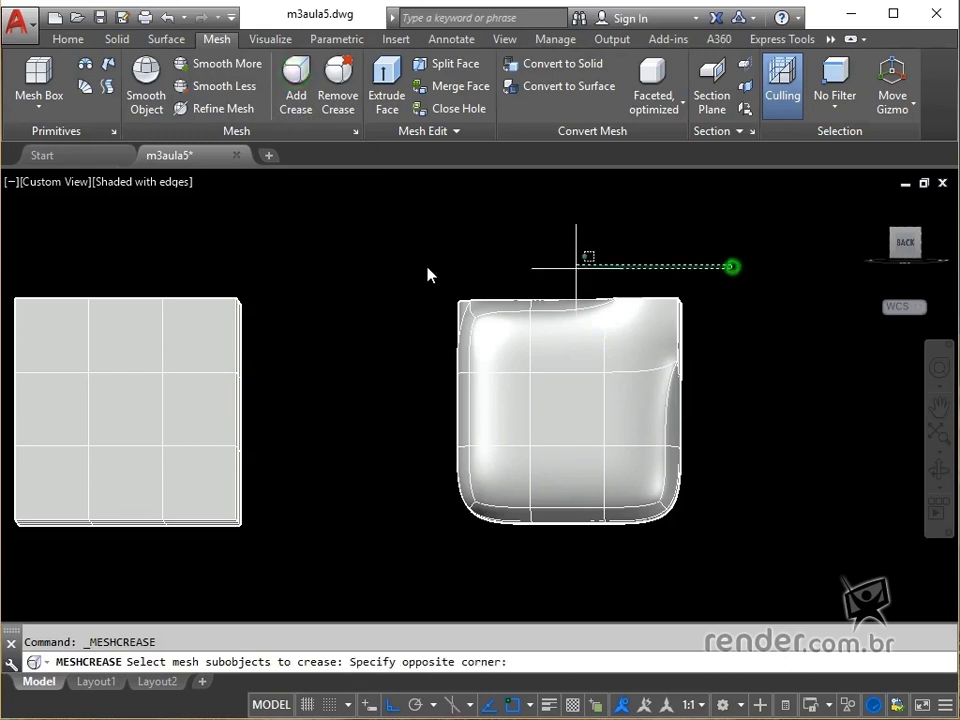
pyautogui.click(414, 326)
pyautogui.press('Return')
pyautogui.press('Return')
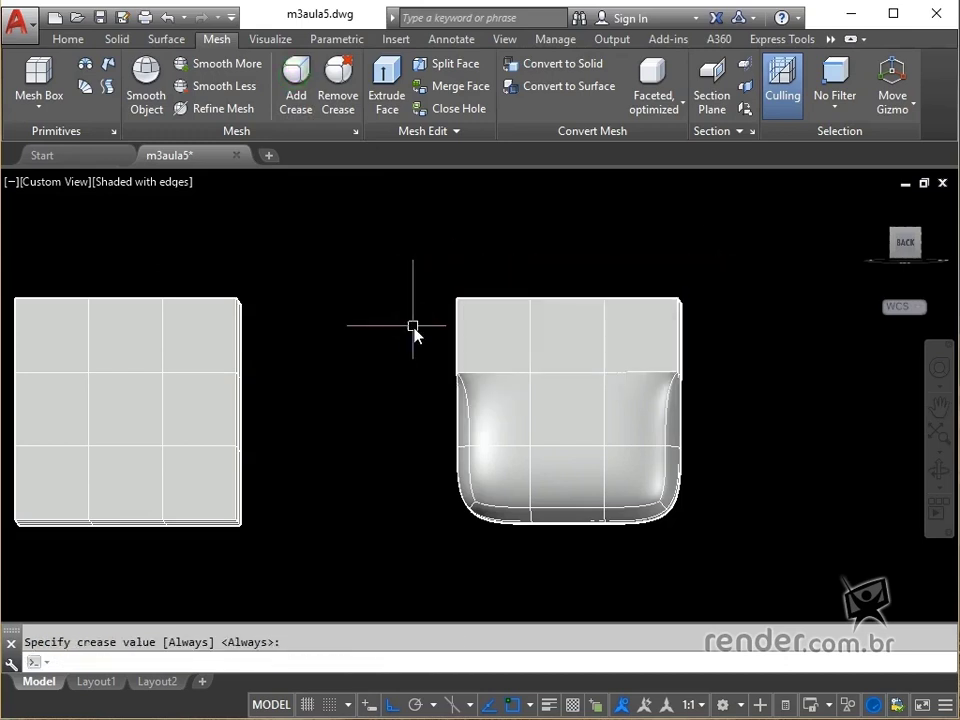
pyautogui.keyDown('shift'); pyautogui.moveTo(414, 328); pyautogui.dragTo(385, 443, button='middle'); pyautogui.keyUp('shift')
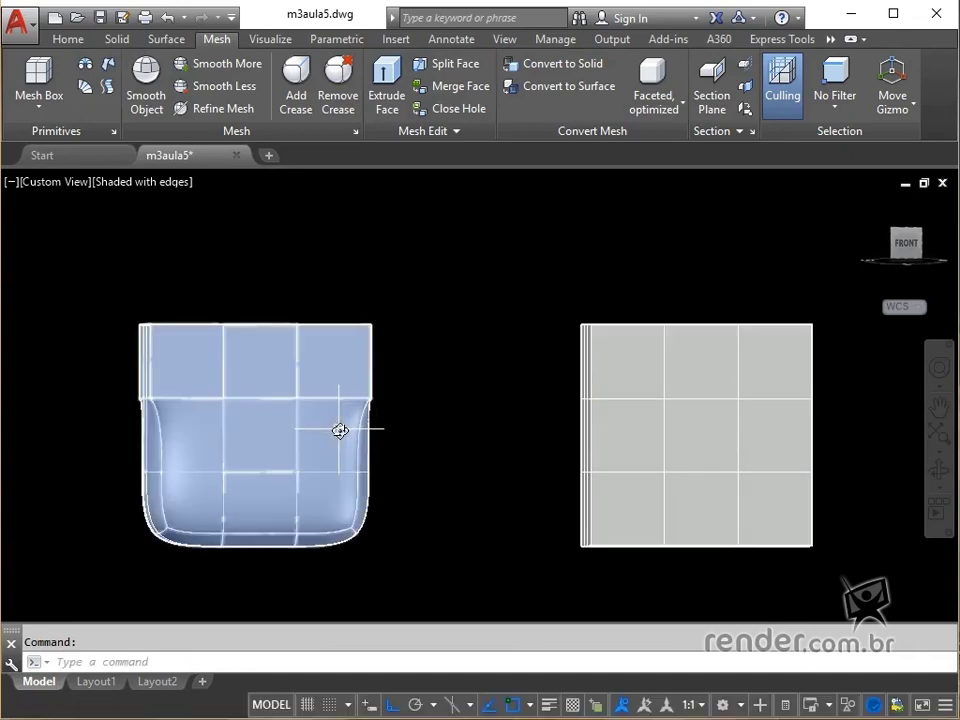
pyautogui.moveTo(339, 431)
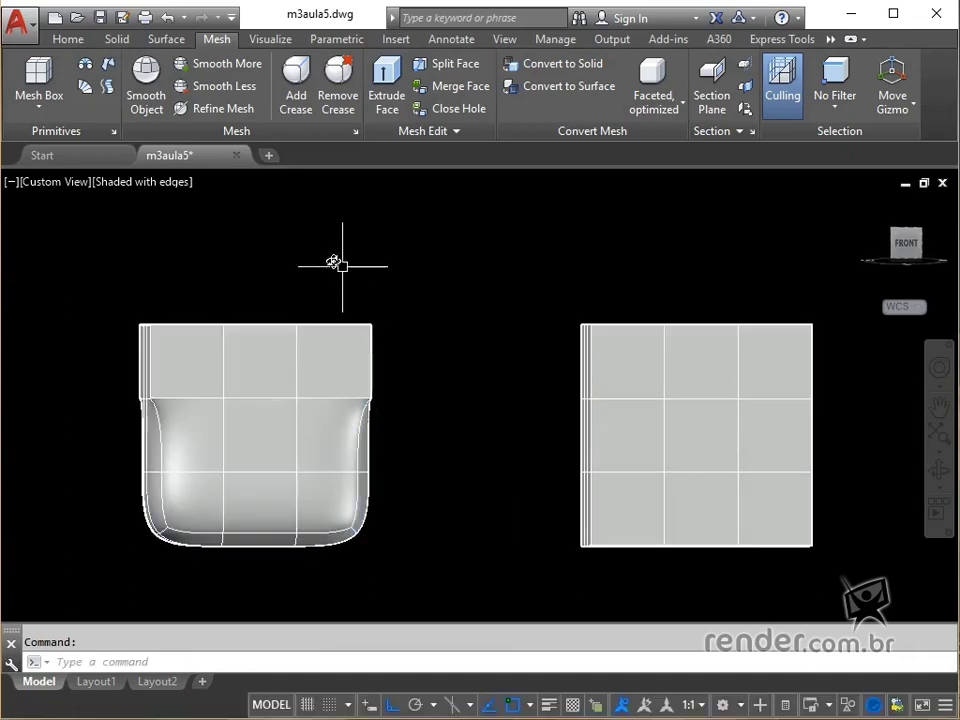
# Remove the crease from the 39 creased top edges of the smooth cube.
pyautogui.click(337, 107)
pyautogui.click(444, 263)
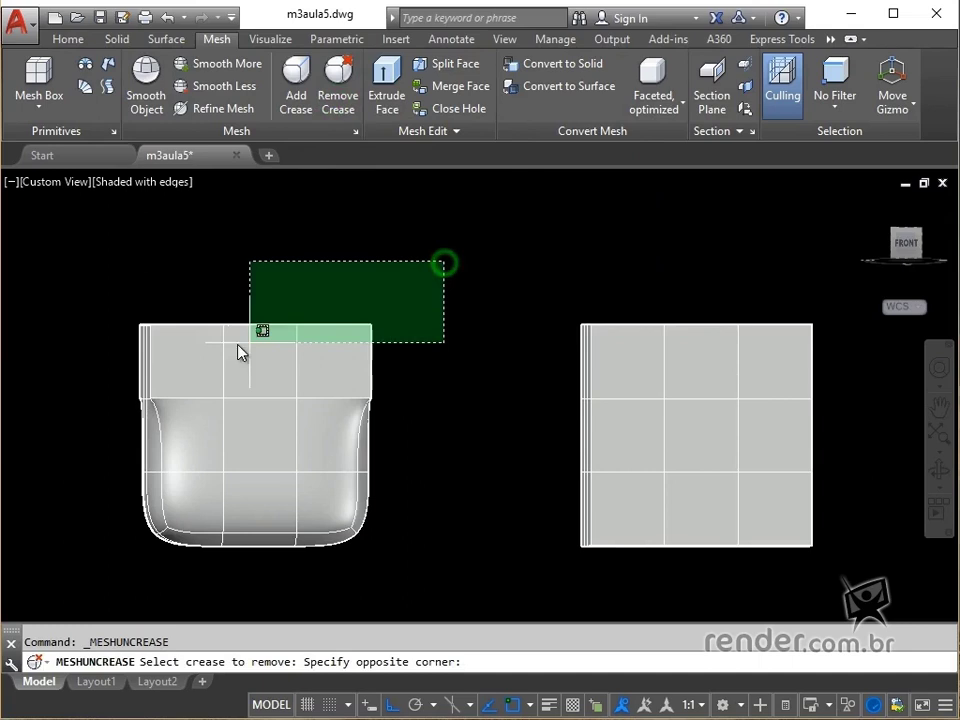
pyautogui.click(118, 362)
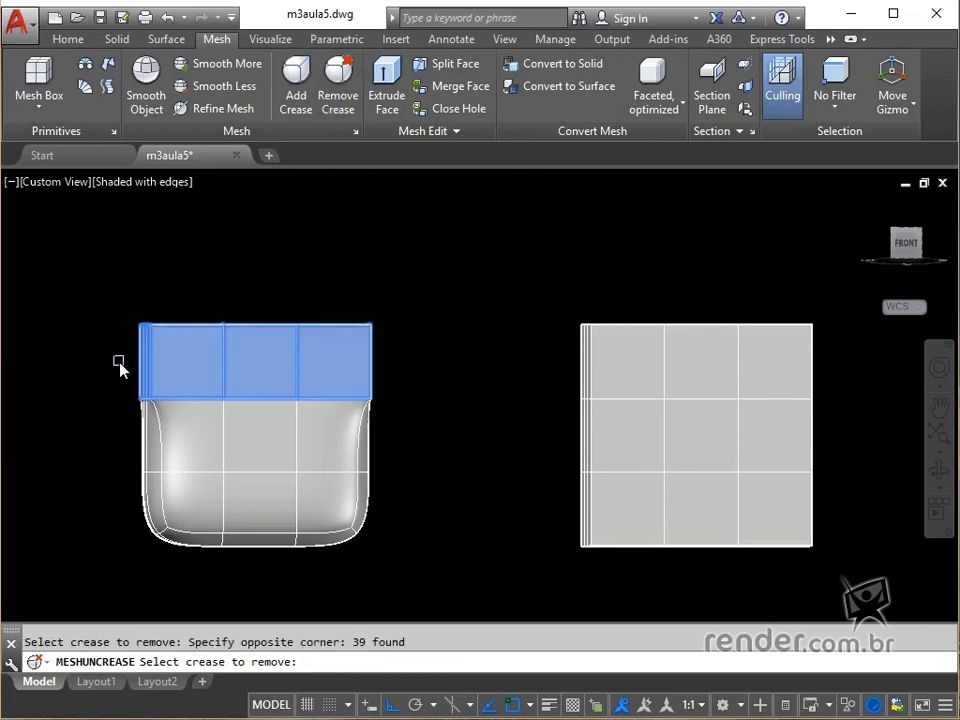
pyautogui.press('Return')
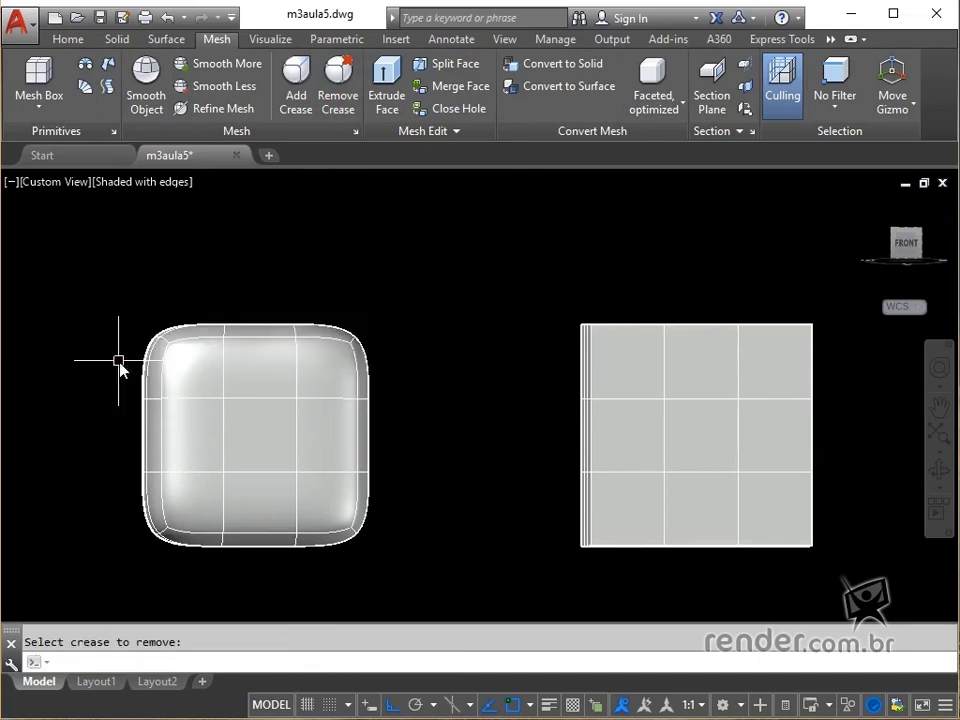
pyautogui.keyDown('shift'); pyautogui.moveTo(93, 374); pyautogui.dragTo(857, 446, button='middle'); pyautogui.keyUp('shift')
pyautogui.press('Escape')
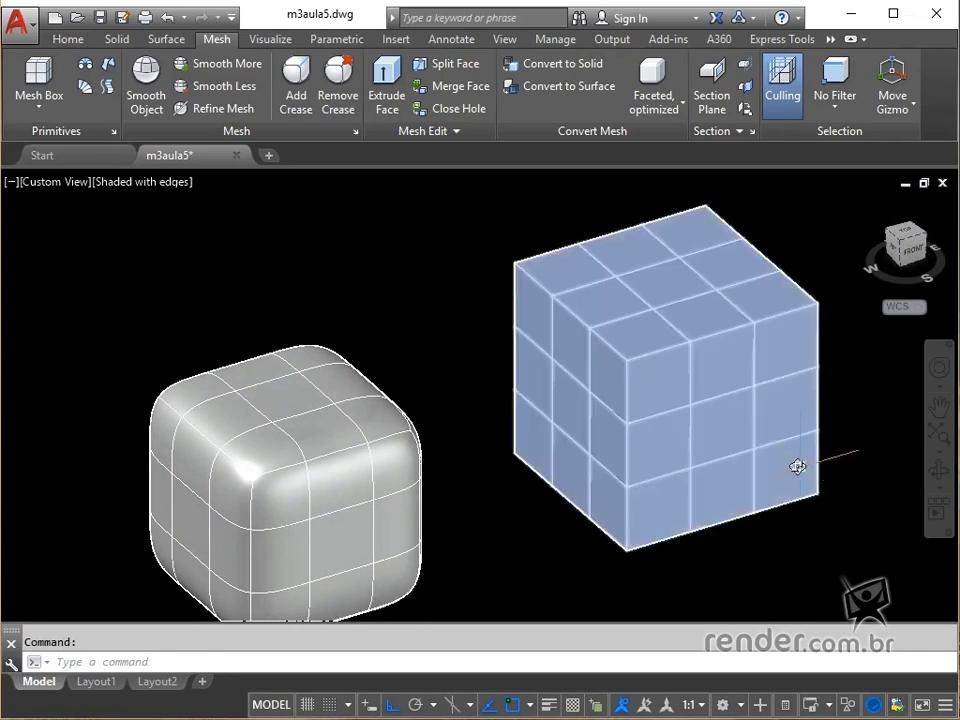
# Center the faceted box mesh and expand the No Filter selection filter list.
pyautogui.moveTo(796, 466); pyautogui.dragTo(570, 485, button='middle')
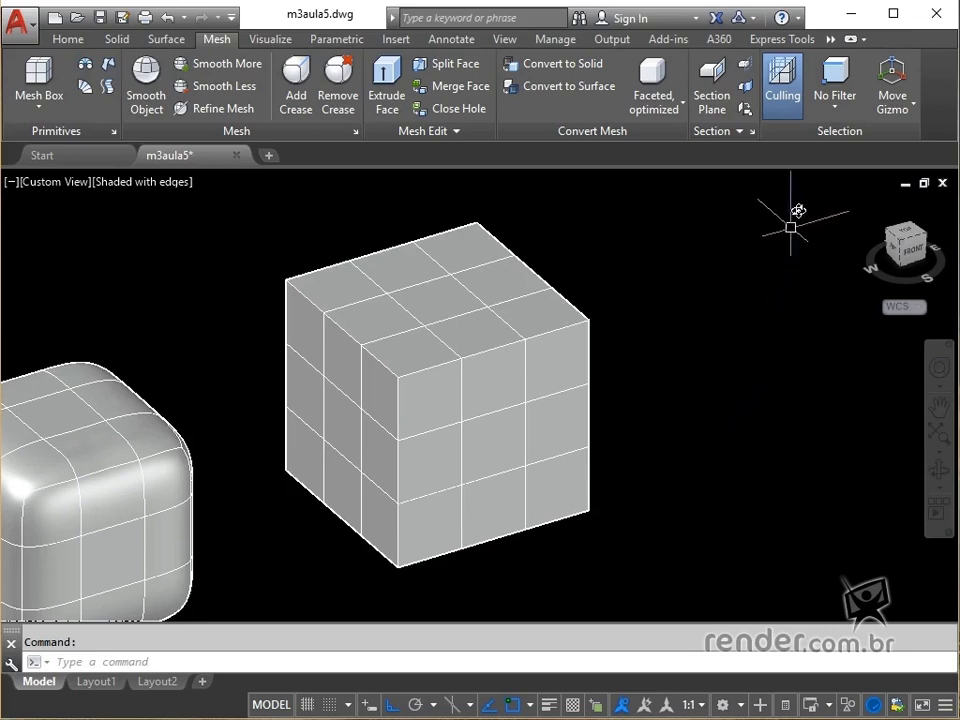
pyautogui.click(832, 108)
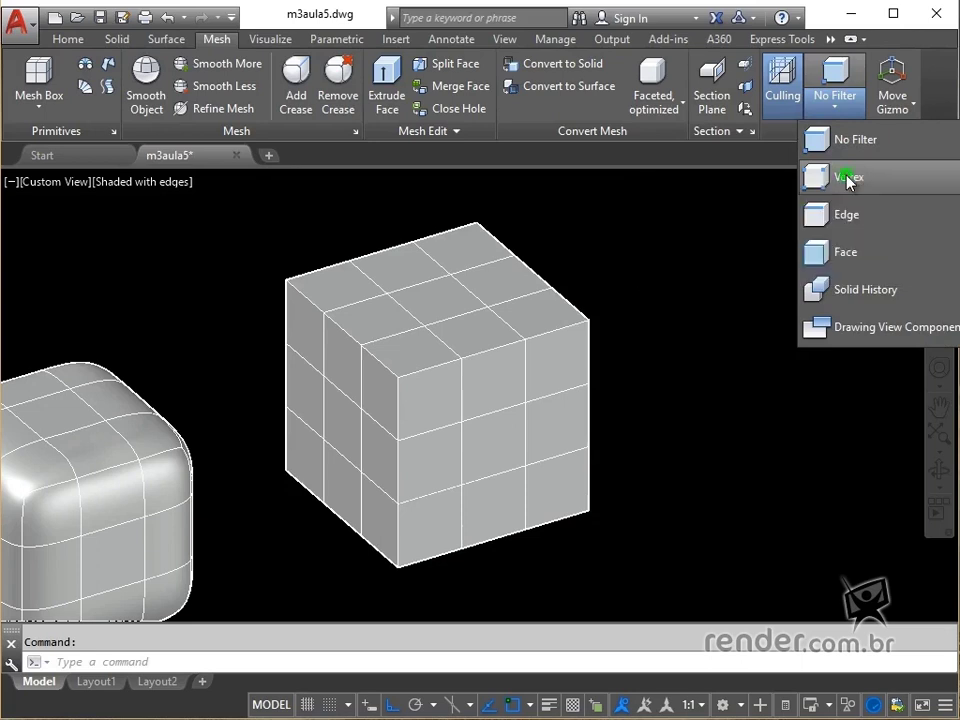
# Set the selection filter to Vertex, pick a front-face vertex, and cancel its stretch.
pyautogui.click(845, 177)
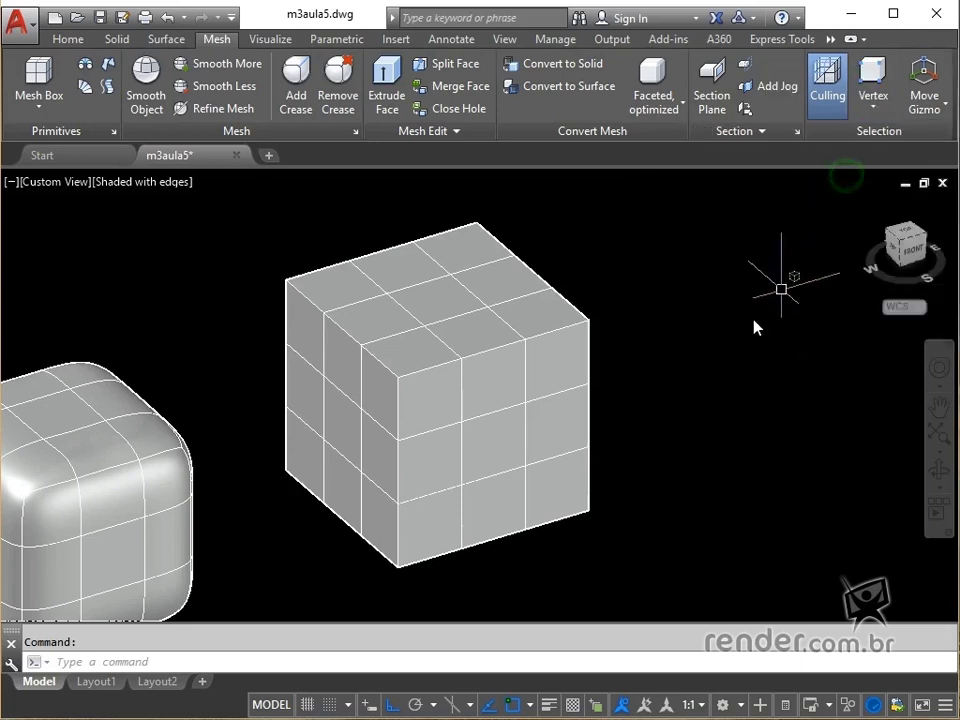
pyautogui.click(528, 404)
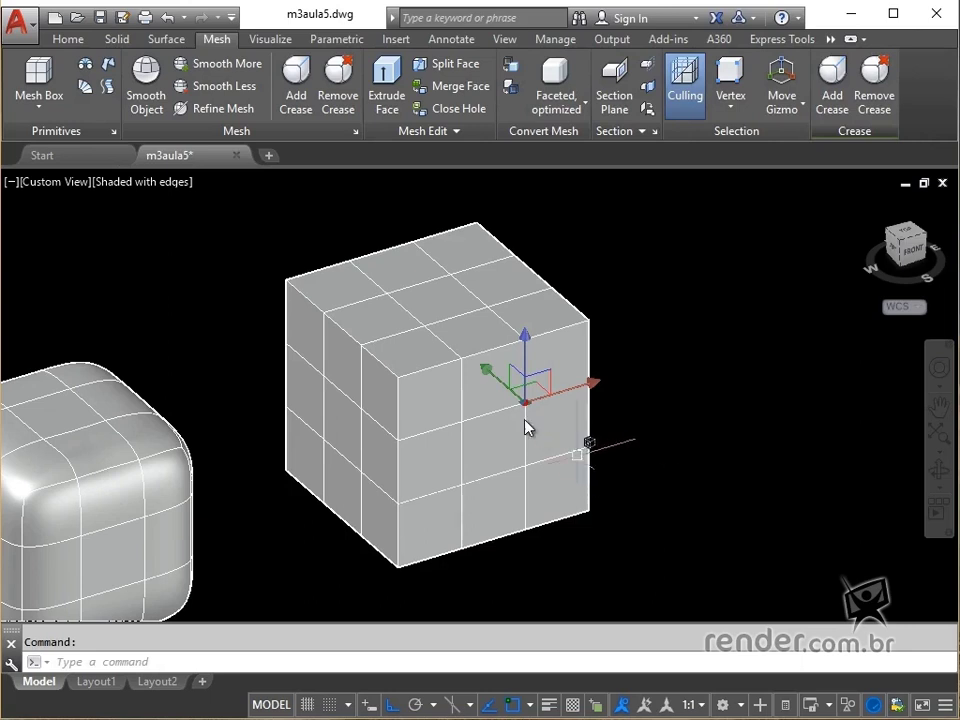
pyautogui.click(529, 406)
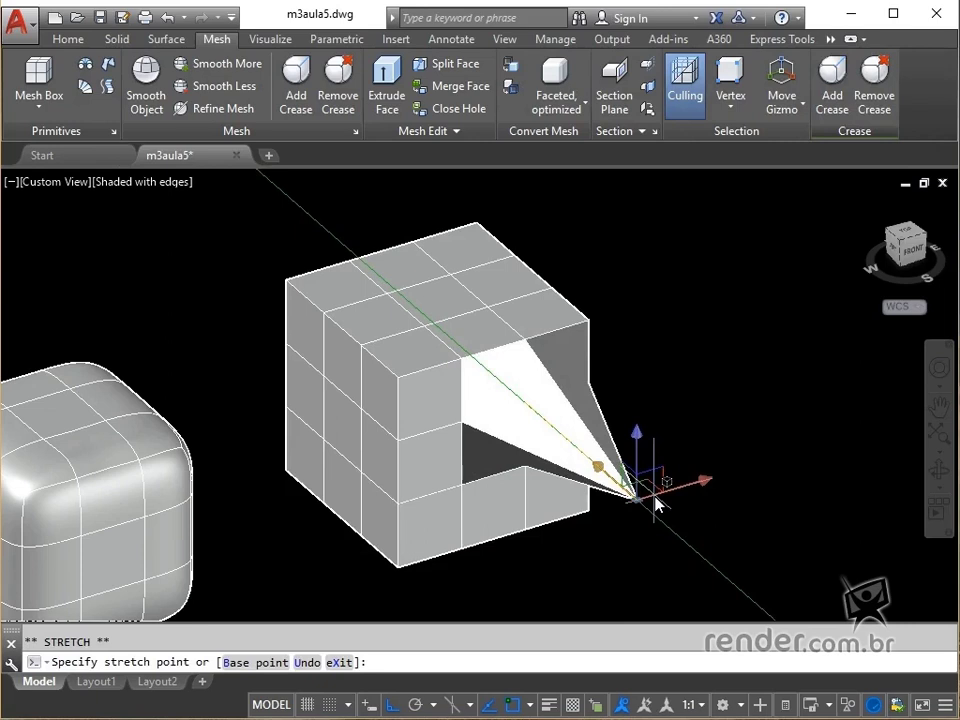
pyautogui.press('Escape')
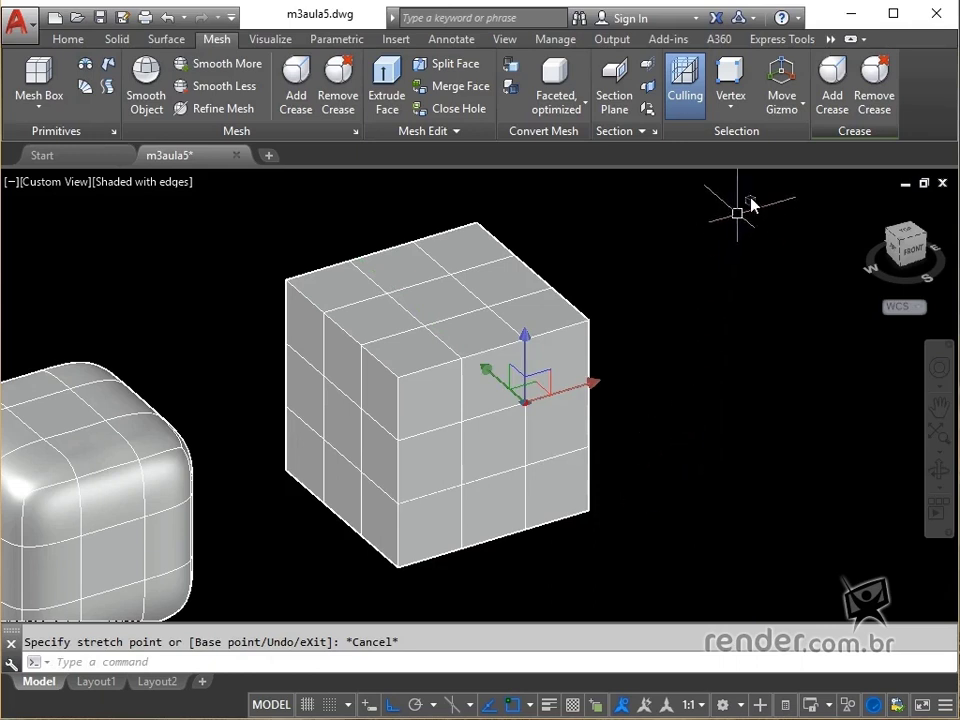
# Set the selection filter to Edge, test-drag a box edge outward, then cancel.
pyautogui.click(728, 112)
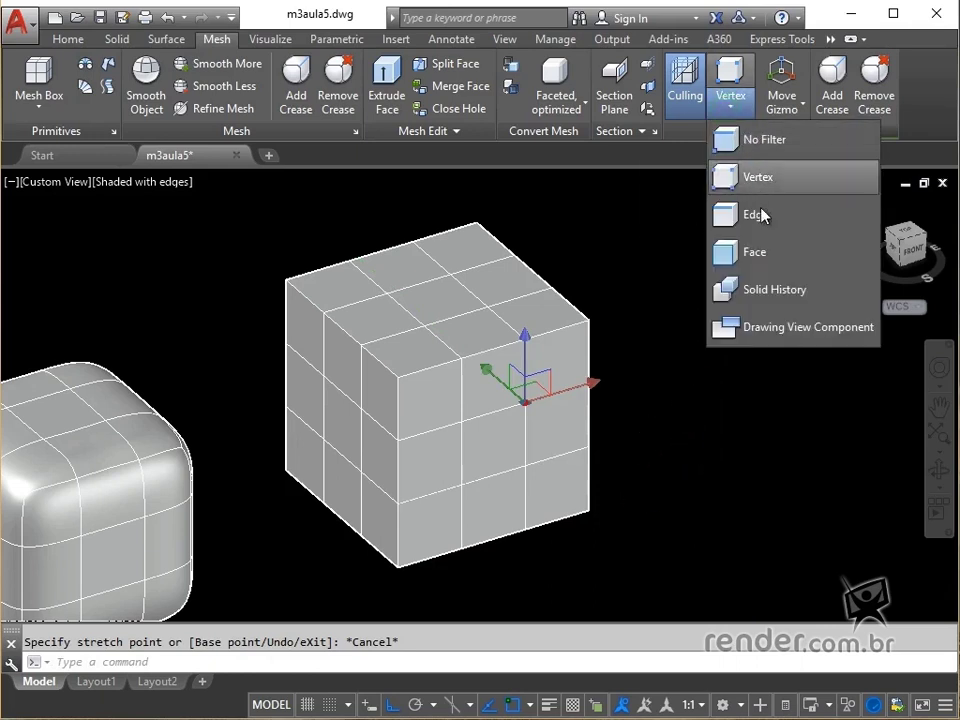
pyautogui.click(727, 222)
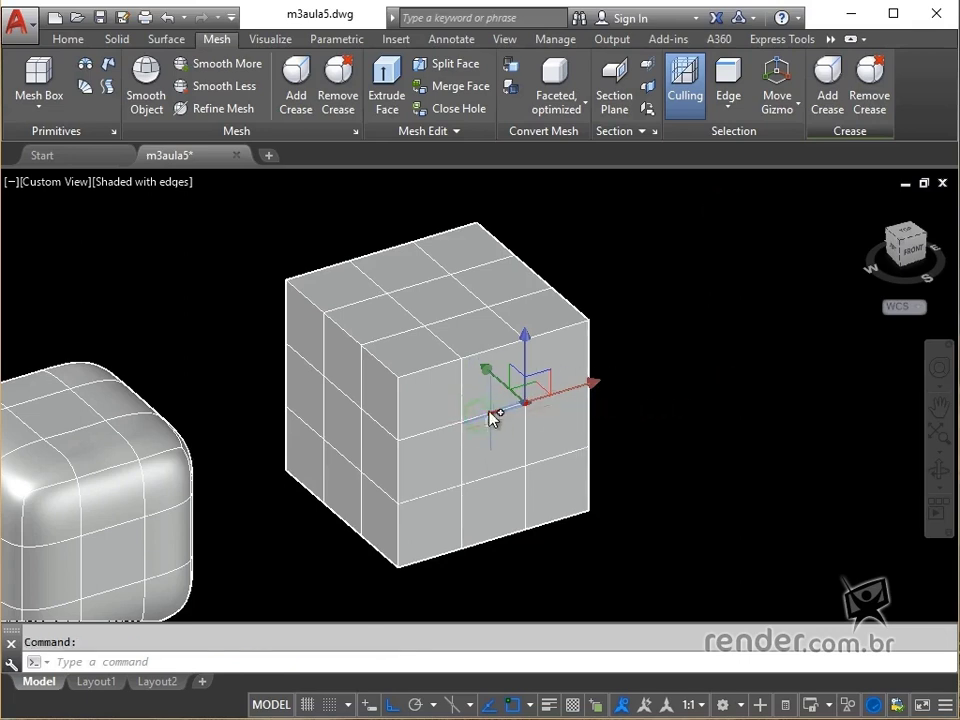
pyautogui.moveTo(527, 411); pyautogui.dragTo(684, 521)
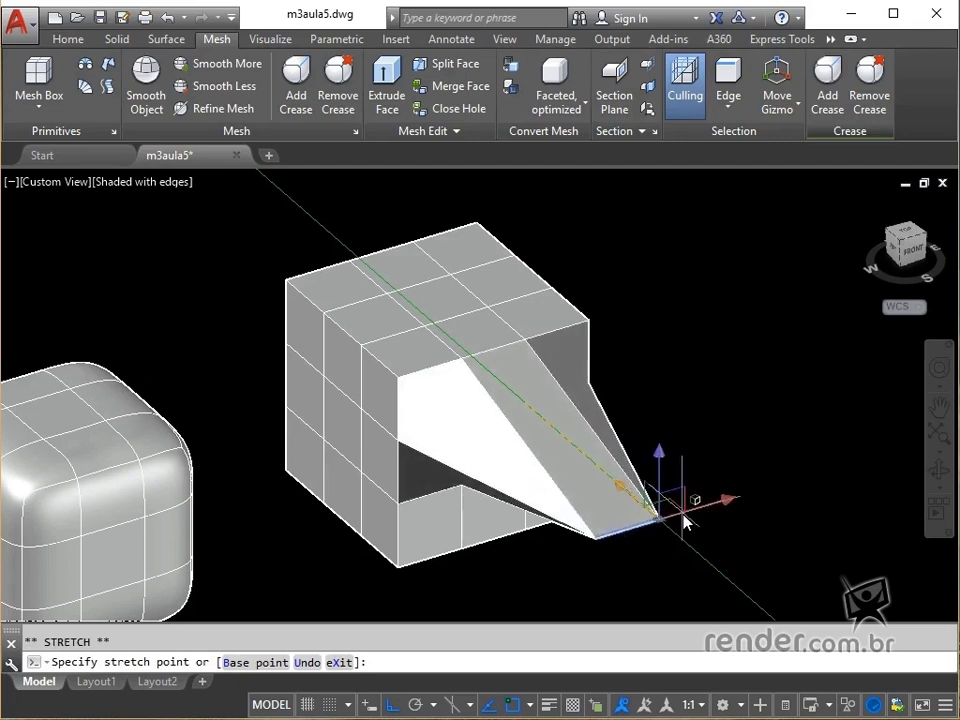
pyautogui.press('Escape')
pyautogui.press('Escape')
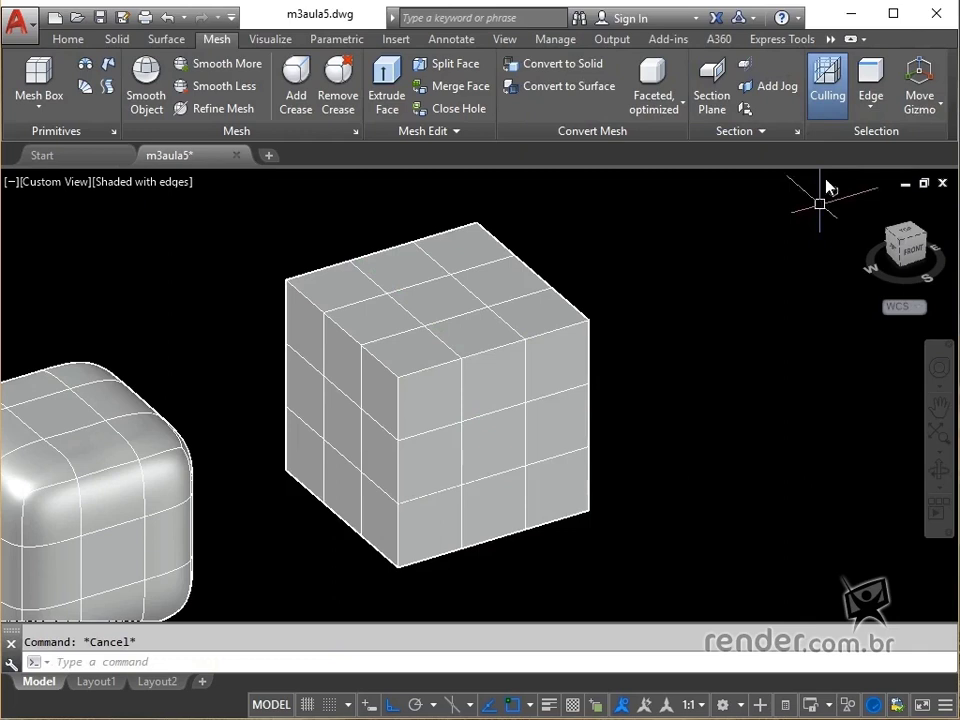
# Set the filter to Face and stretch one front face of the box along the green axis.
pyautogui.click(872, 112)
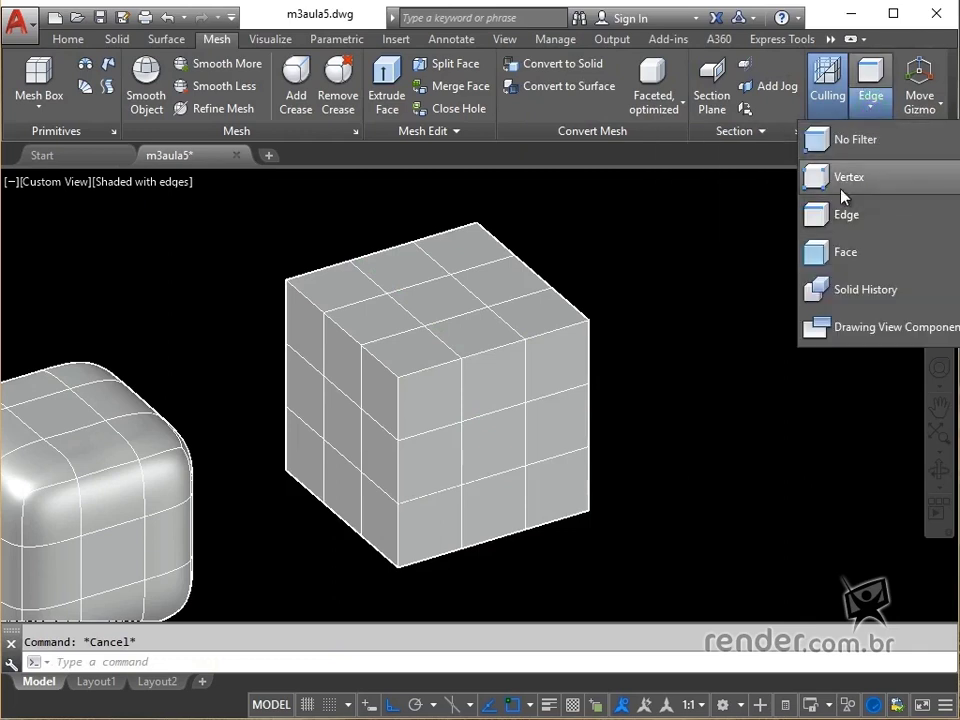
pyautogui.click(813, 257)
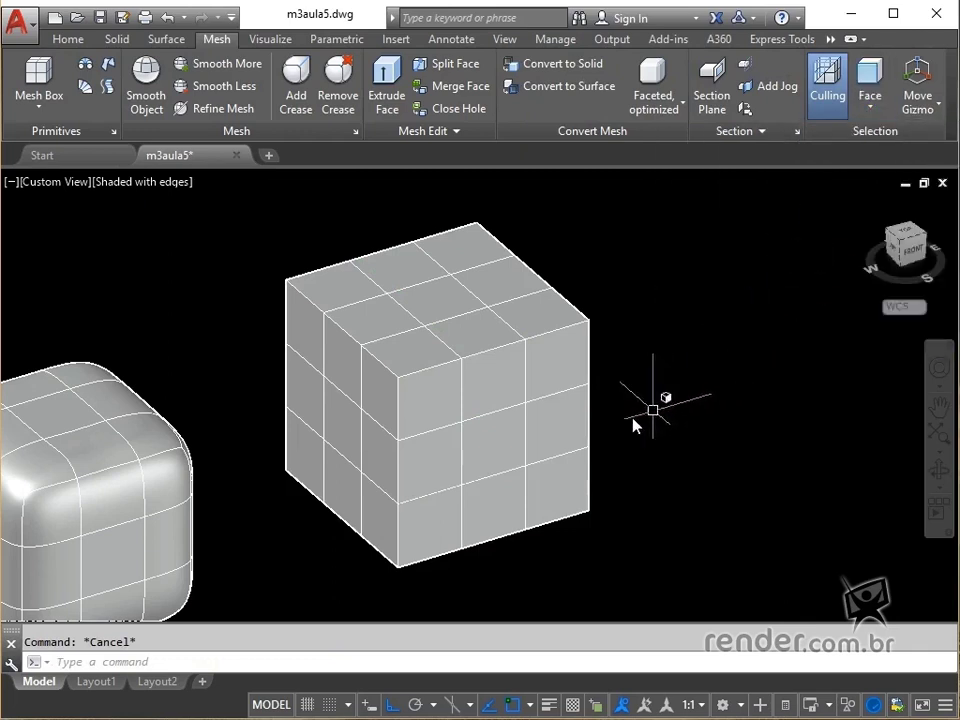
pyautogui.click(489, 394)
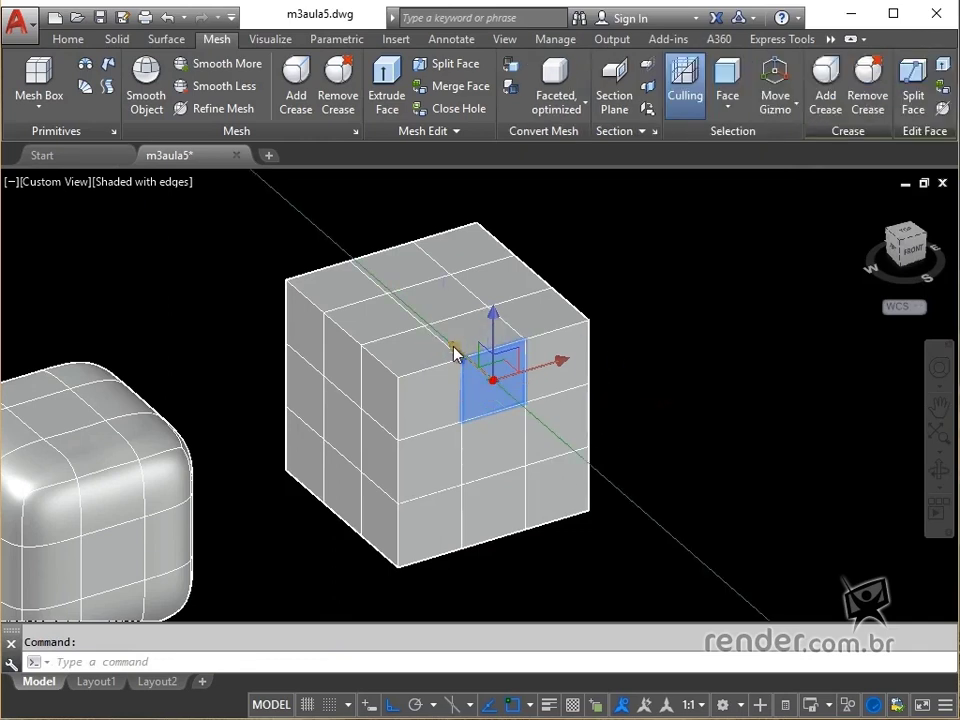
pyautogui.click(455, 352)
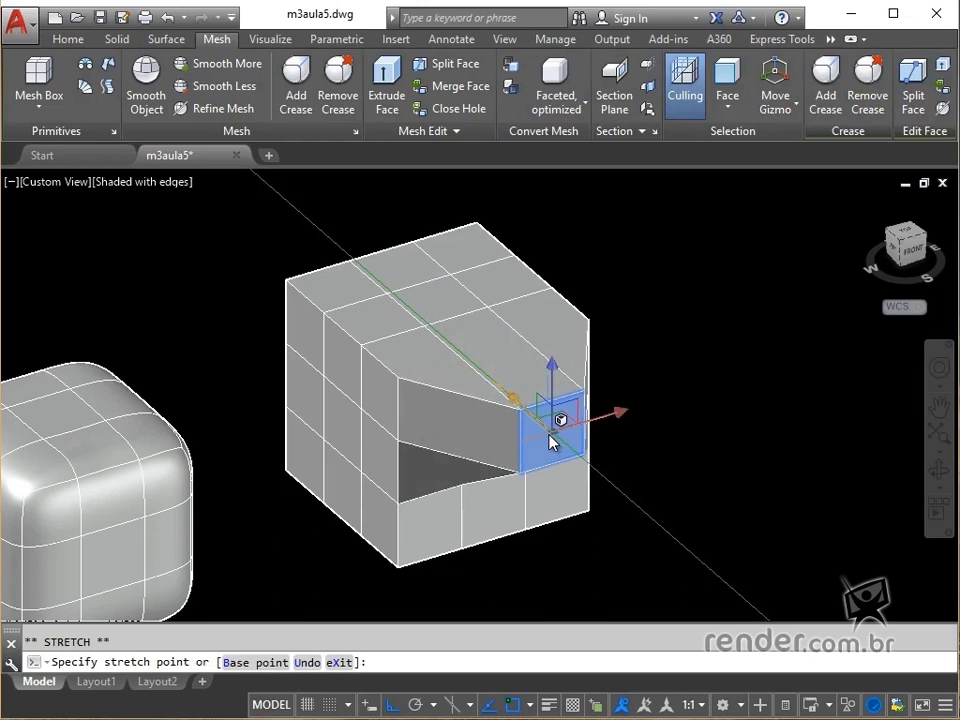
pyautogui.click(551, 439)
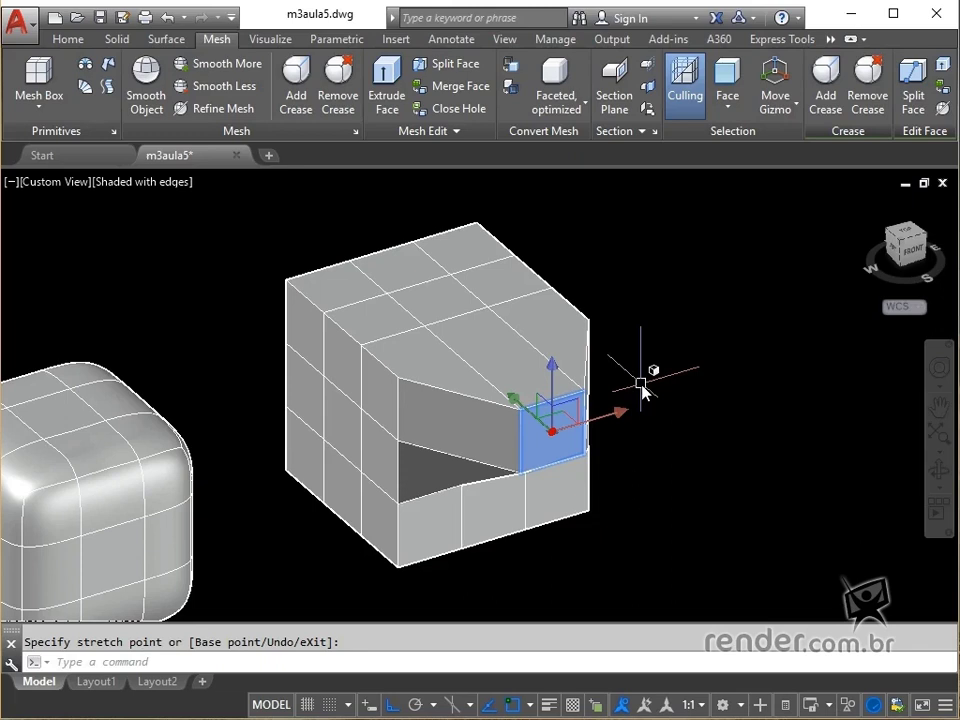
pyautogui.press('Escape')
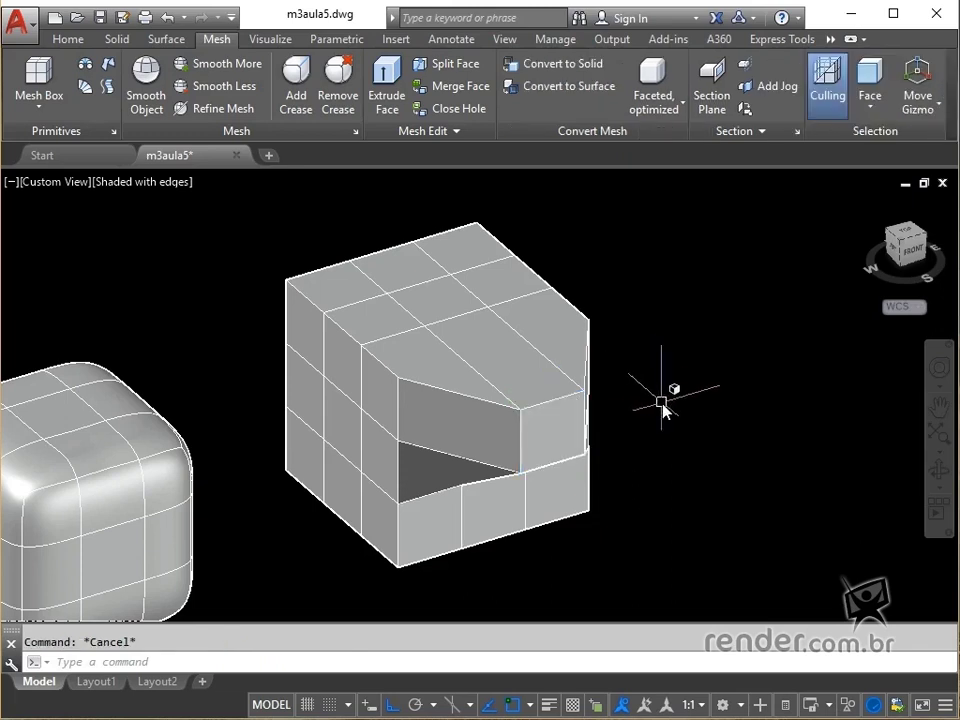
# Keep Move Gizmo as the default handle for selected mesh faces.
pyautogui.scroll(3, 662, 407)
pyautogui.moveTo(663, 410); pyautogui.dragTo(663, 432, button='middle')
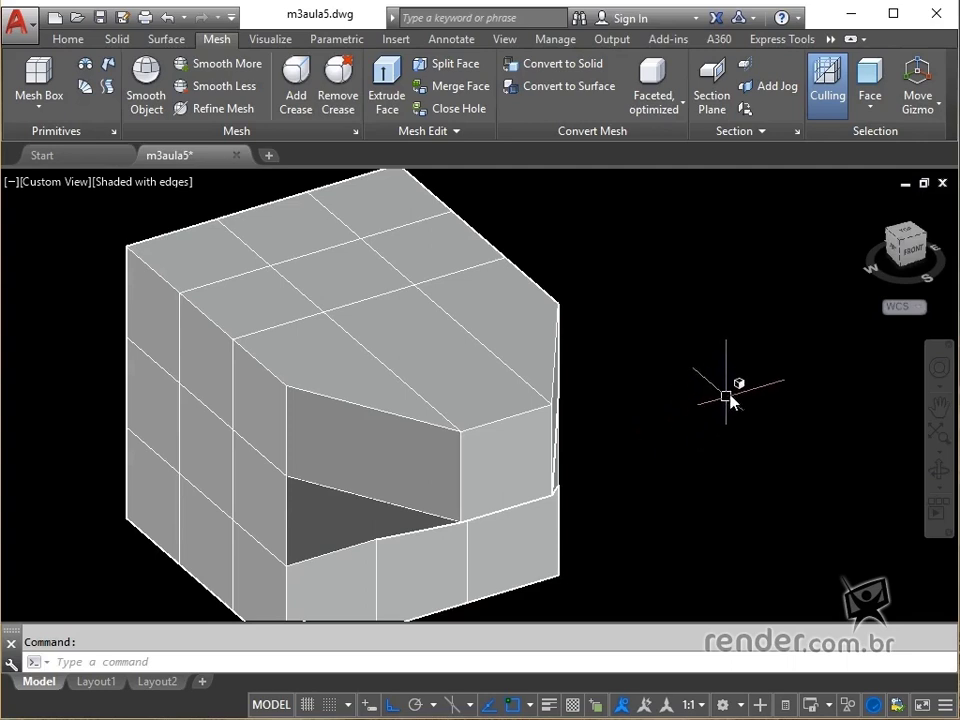
pyautogui.moveTo(871, 196)
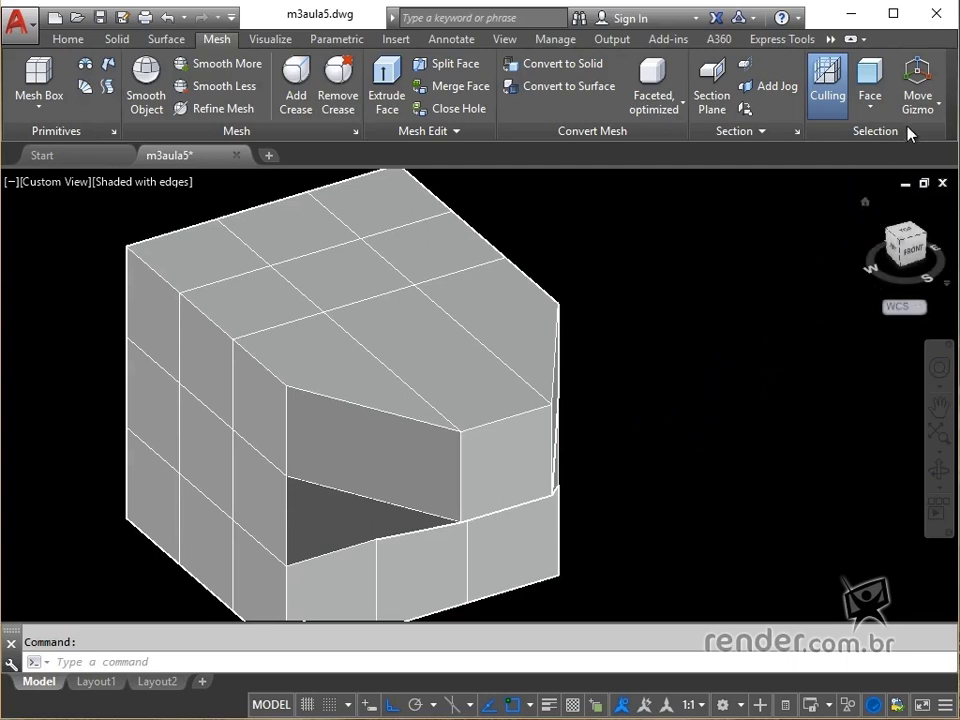
pyautogui.click(937, 104)
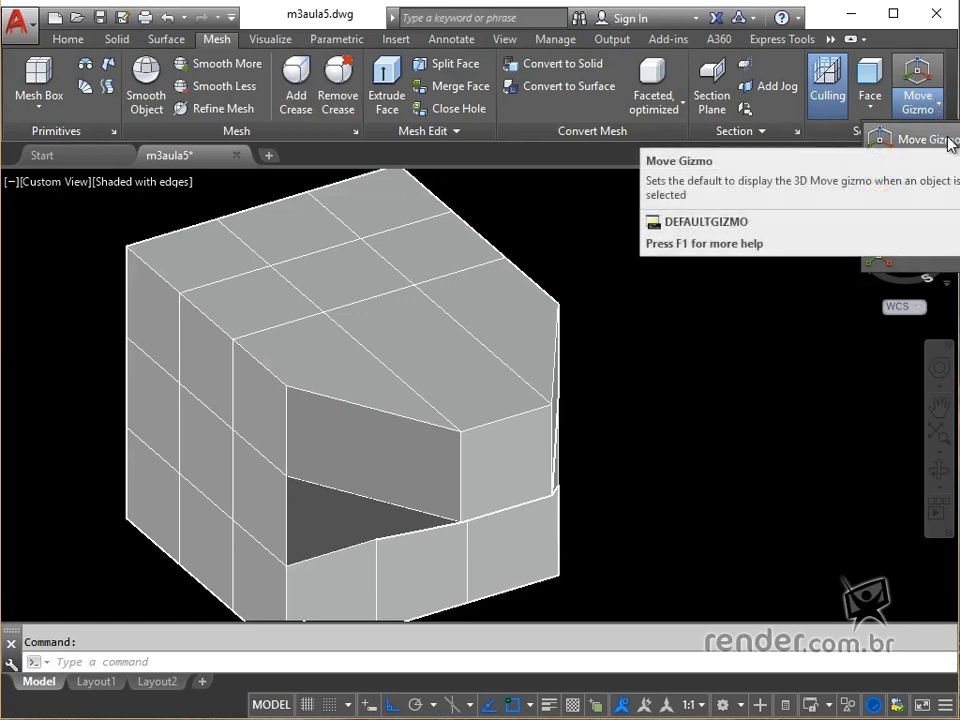
pyautogui.click(877, 149)
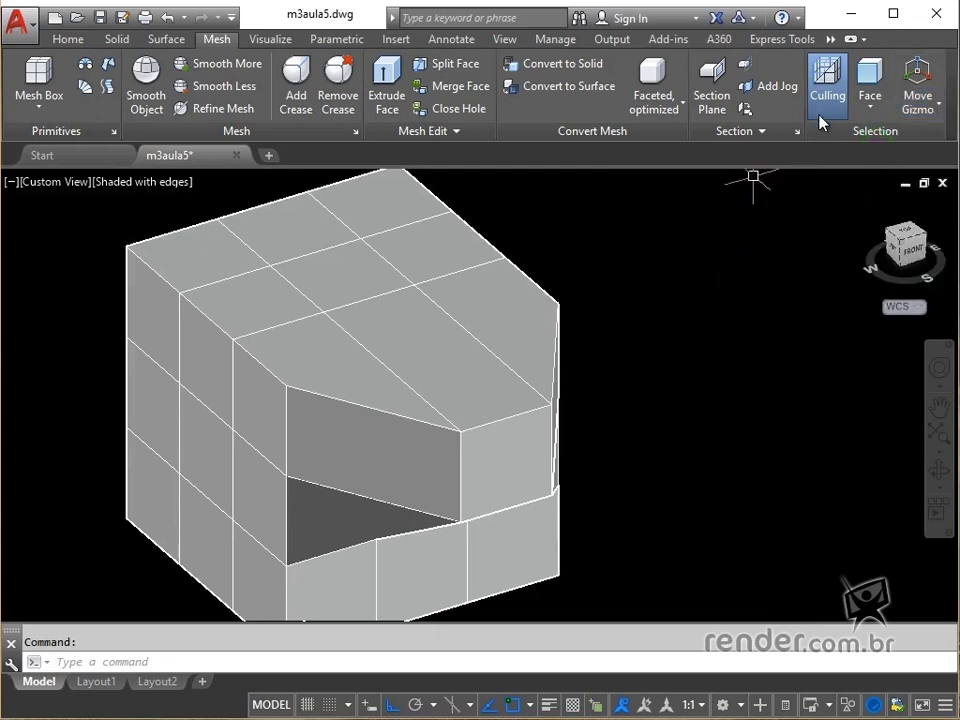
# Pull the protrusion's end face further out to lengthen it into an arm.
pyautogui.click(503, 463)
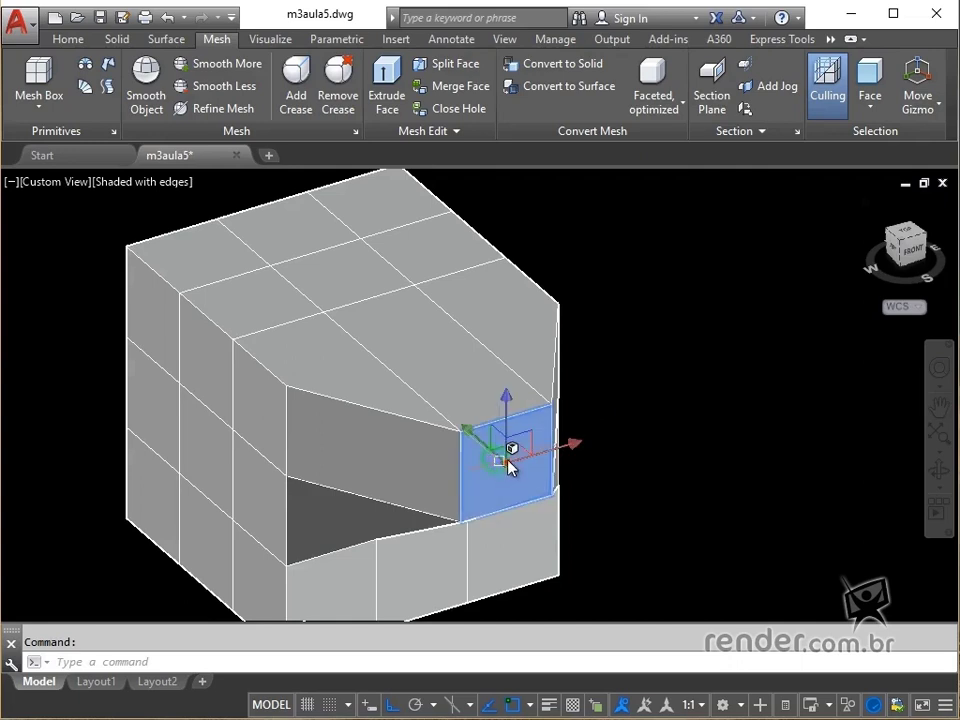
pyautogui.click(484, 447)
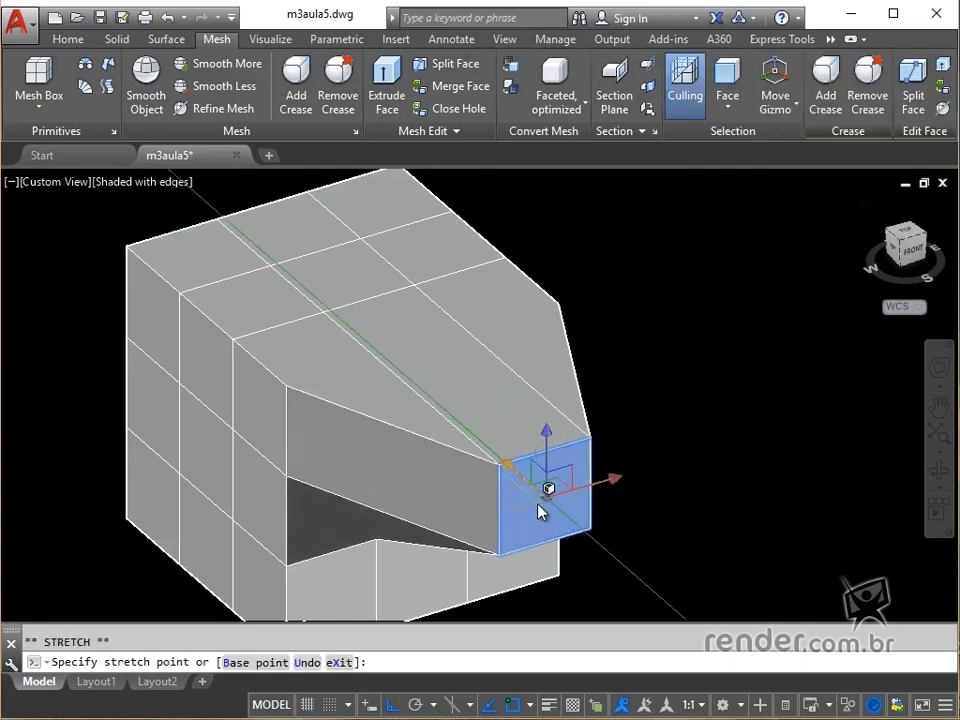
pyautogui.click(557, 514)
pyautogui.scroll(-1, 611, 521)
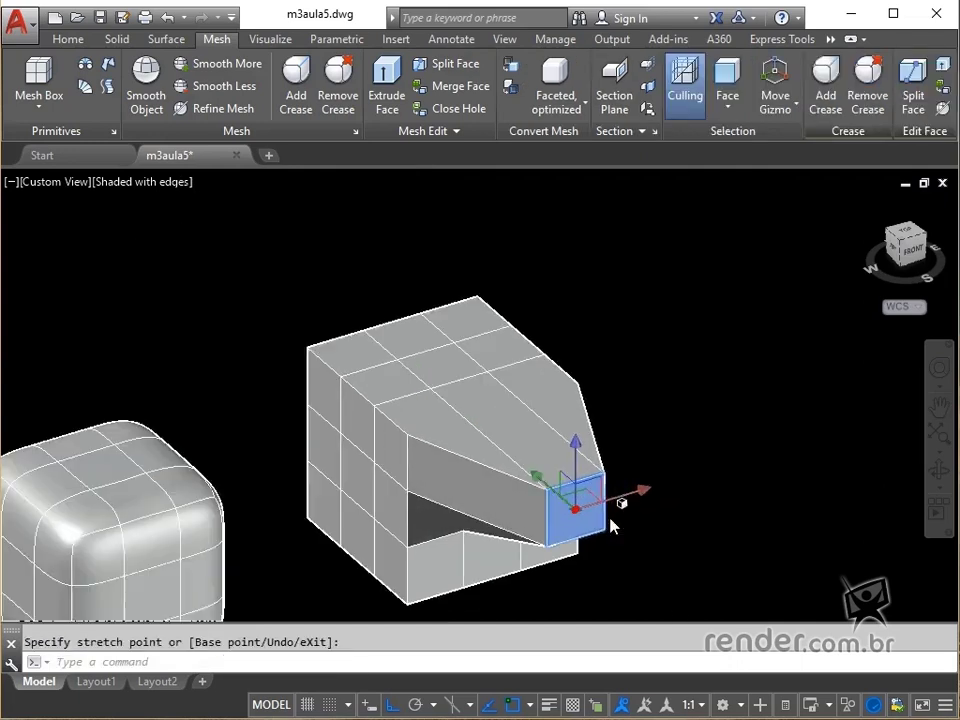
pyautogui.moveTo(611, 521); pyautogui.dragTo(514, 467, button='middle')
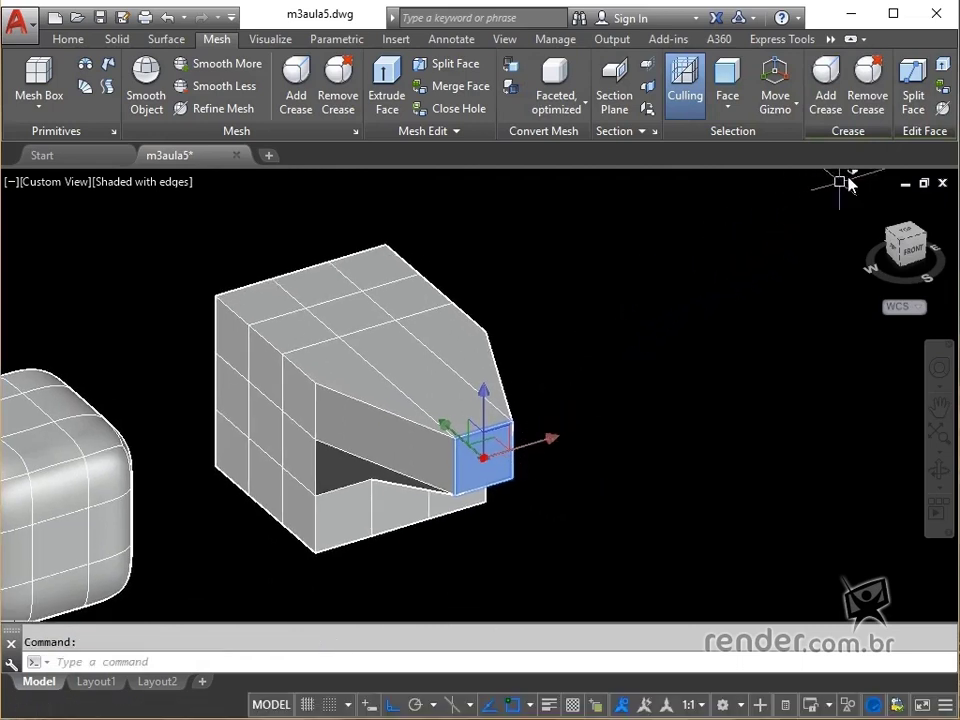
# Switch to Rotate Gizmo and rotate the protrusion's end face by 15 degrees.
pyautogui.click(776, 120)
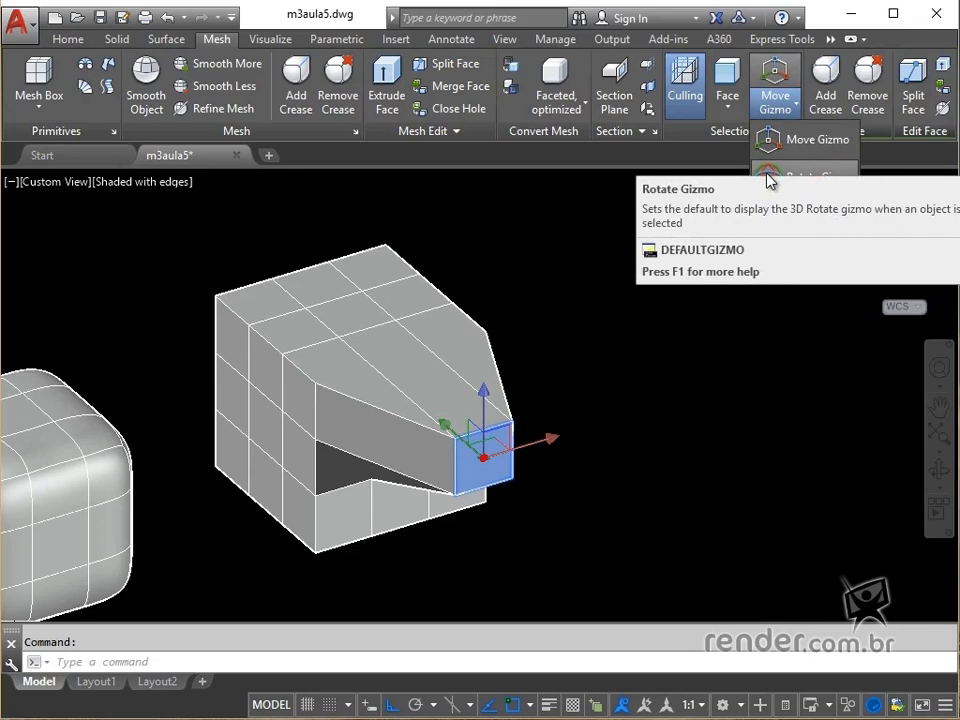
pyautogui.click(770, 178)
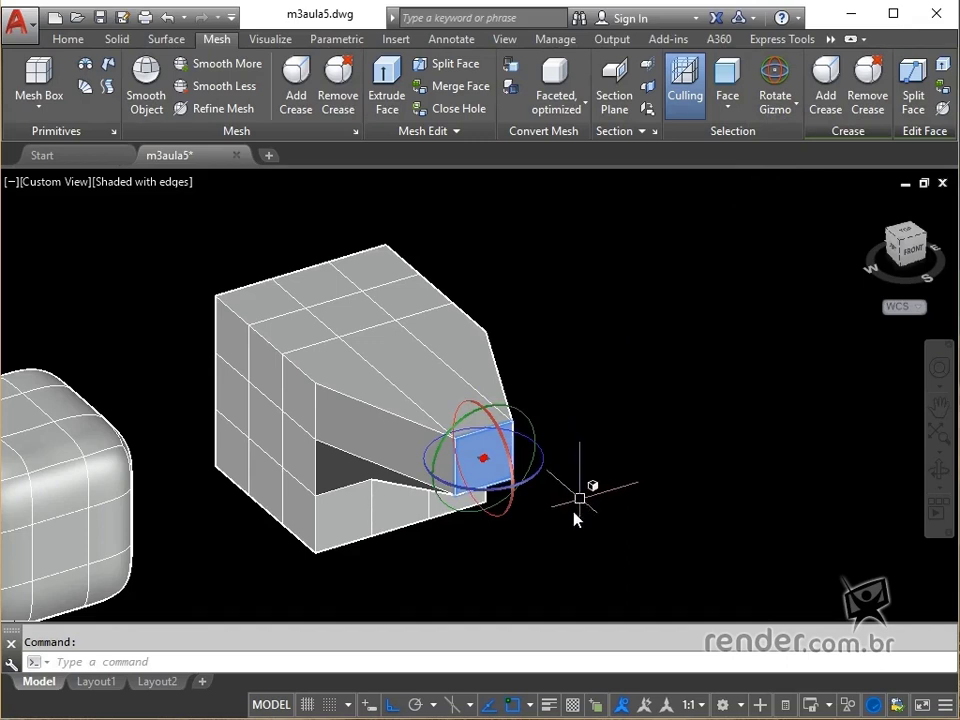
pyautogui.click(511, 515)
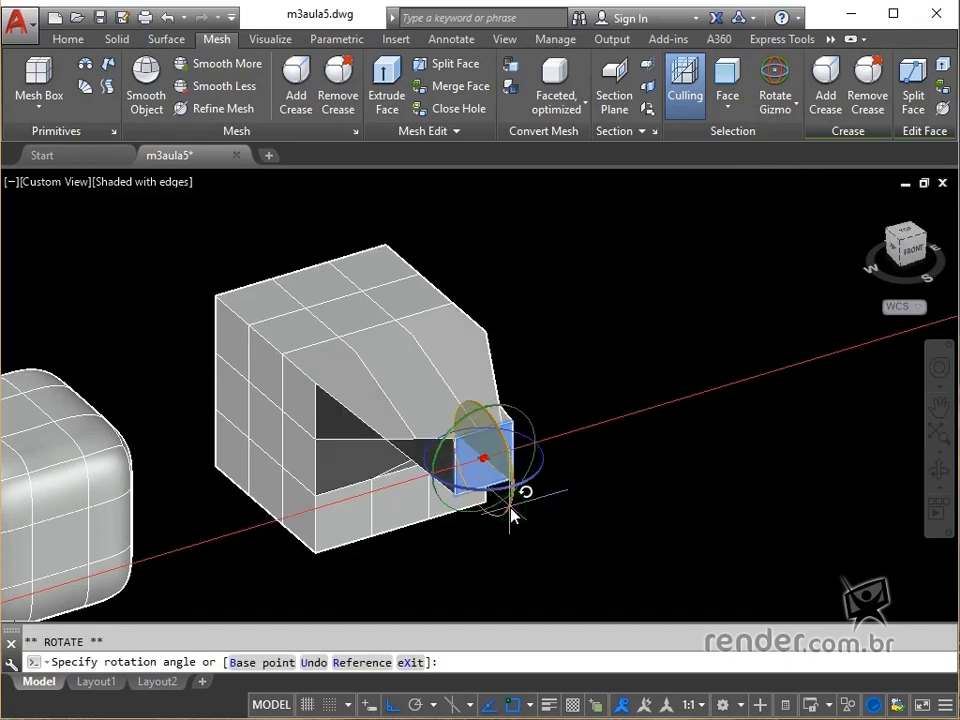
pyautogui.write('15')
pyautogui.press('Return')
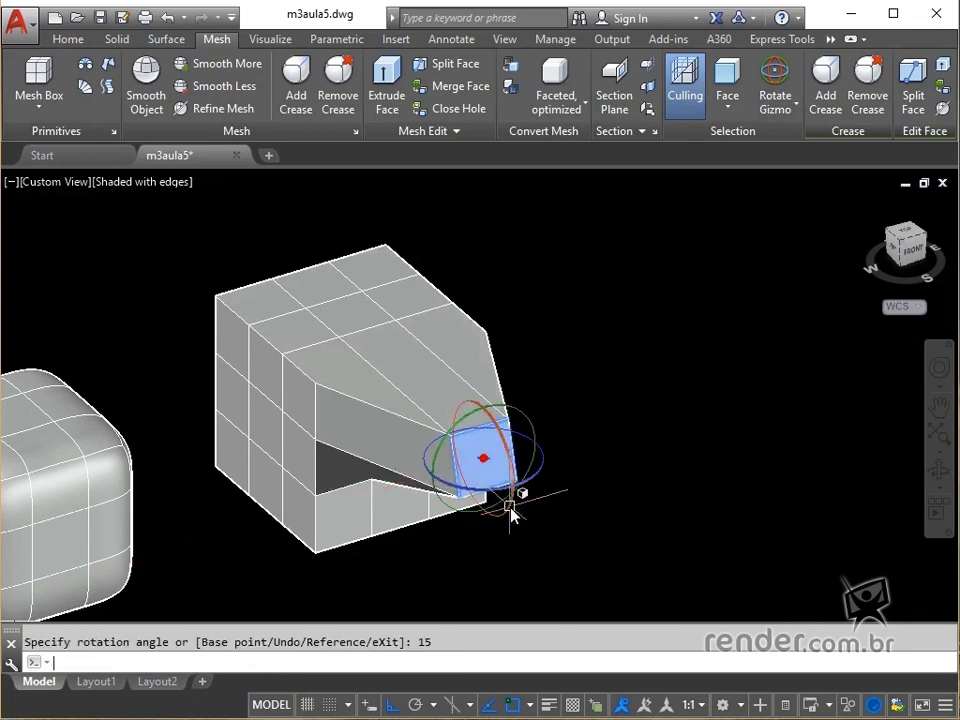
pyautogui.scroll(3, 511, 515)
pyautogui.scroll(3, 511, 515)
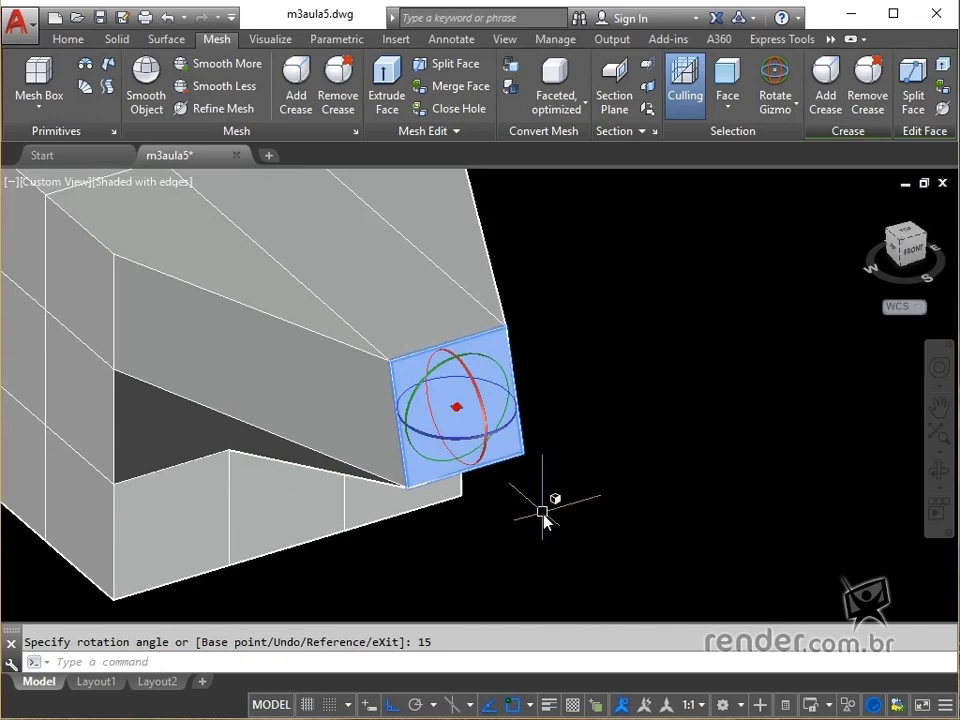
pyautogui.moveTo(543, 533); pyautogui.dragTo(529, 546, button='middle')
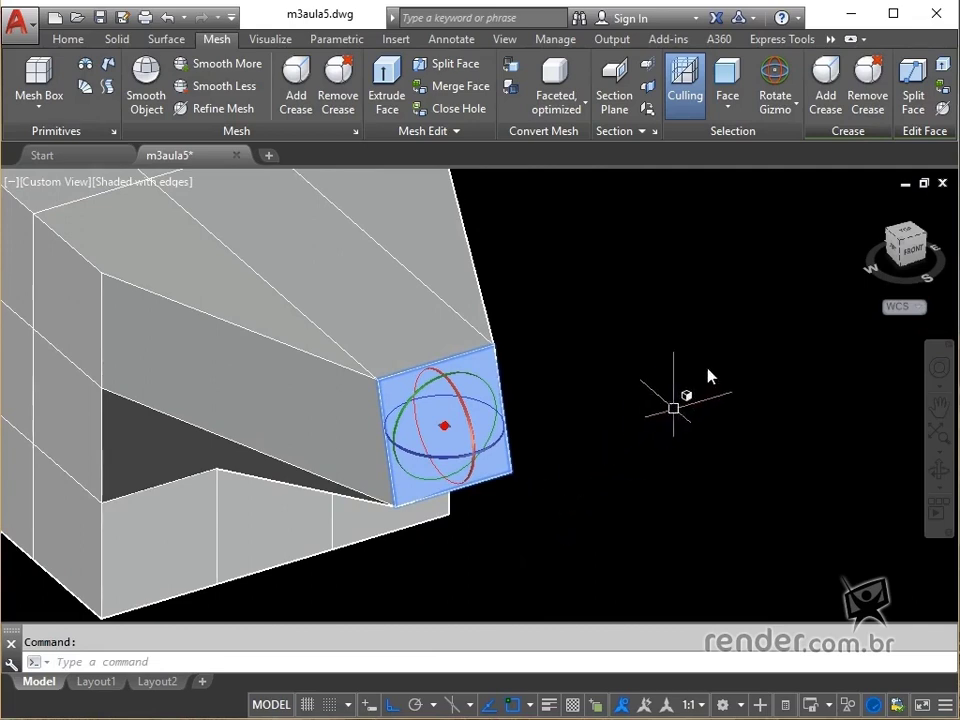
# Switch the face gizmo to Scale Gizmo and widen the end face along X.
pyautogui.click(796, 104)
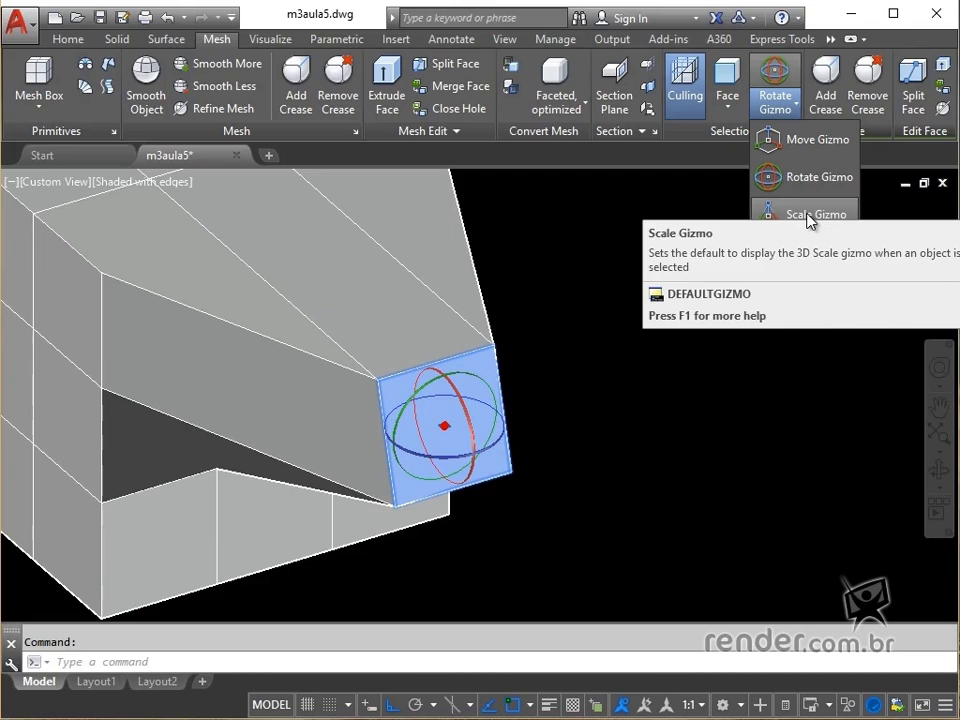
pyautogui.click(810, 216)
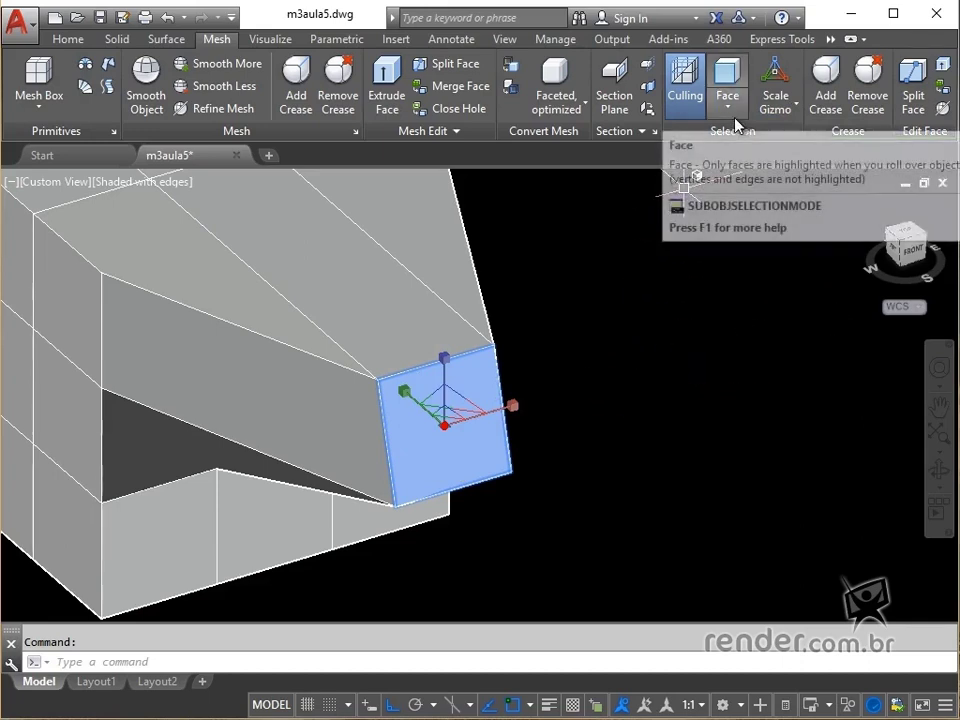
pyautogui.click(516, 411)
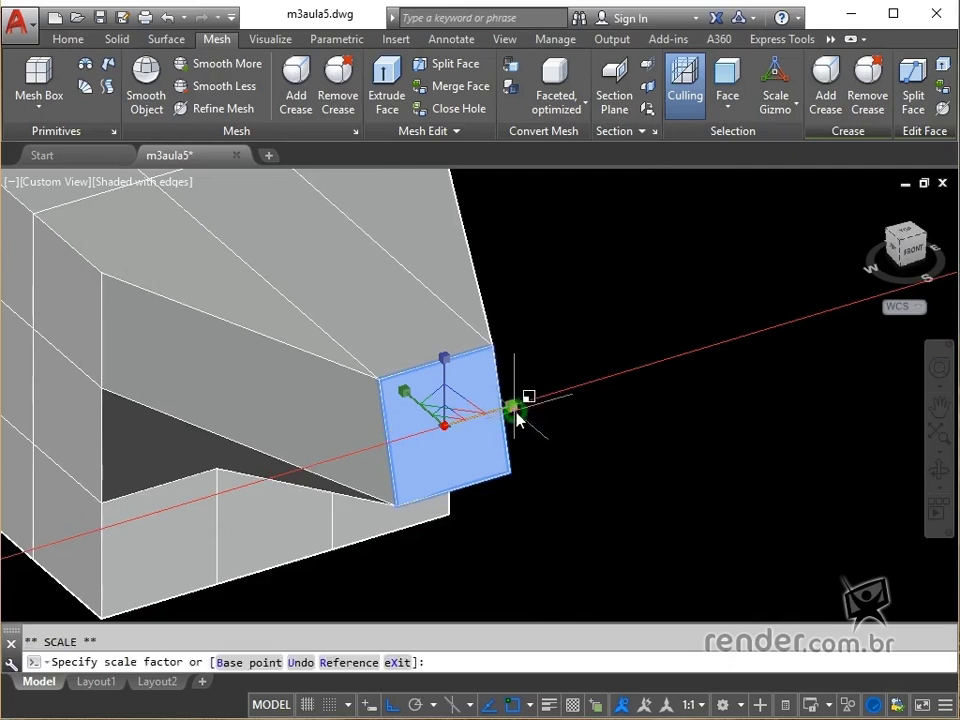
pyautogui.click(570, 400)
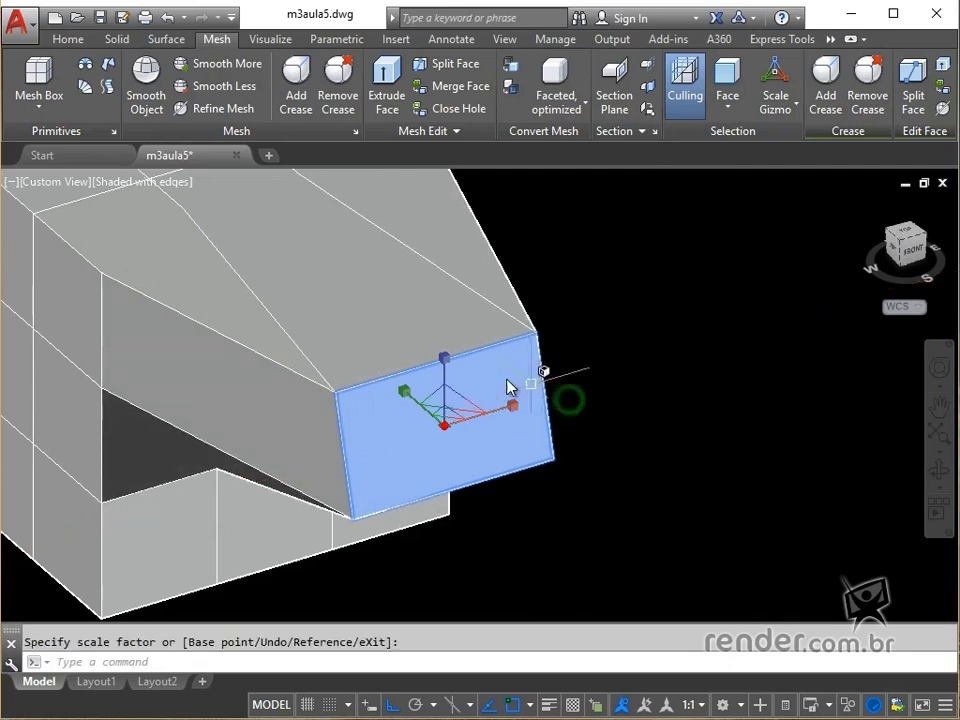
# Stretch the end face taller along Z, then enlarge it twice within its plane.
pyautogui.click(447, 372)
pyautogui.click(447, 317)
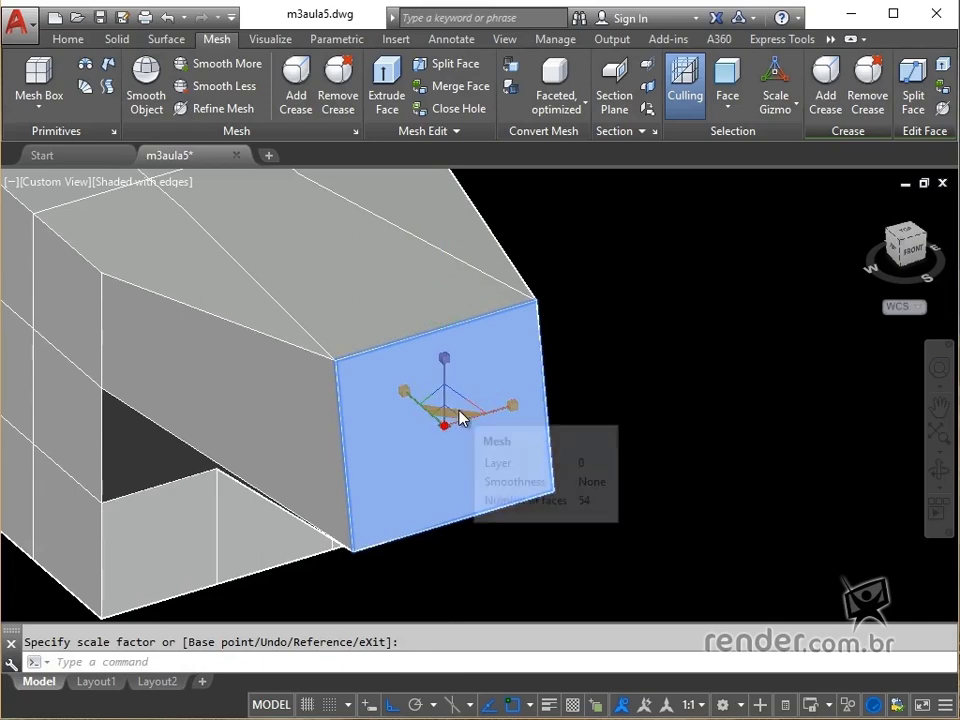
pyautogui.click(460, 418)
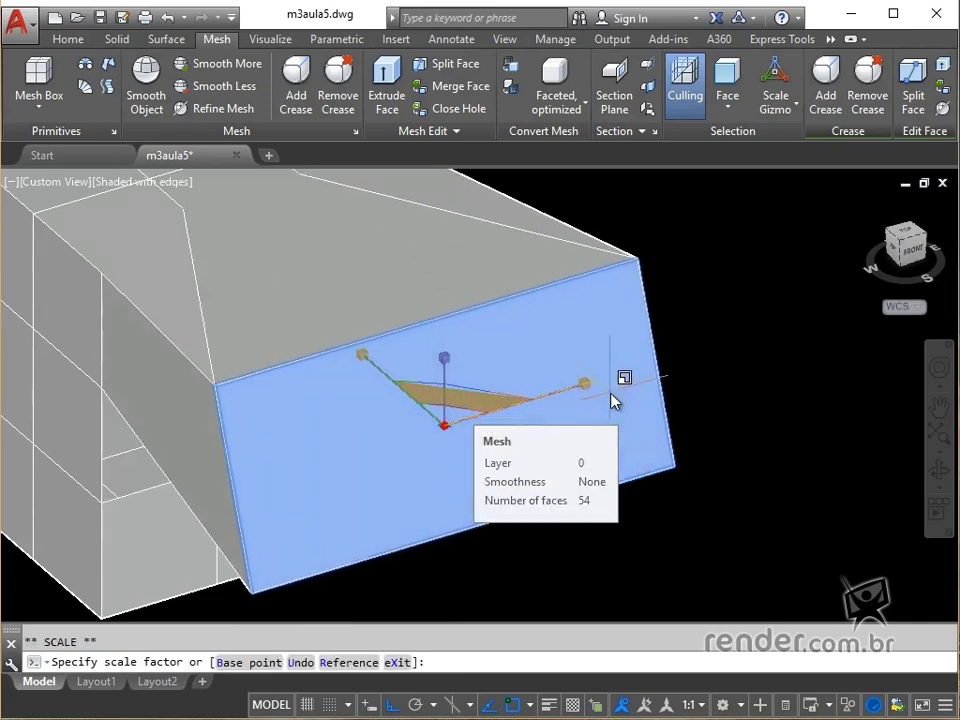
pyautogui.click(490, 410)
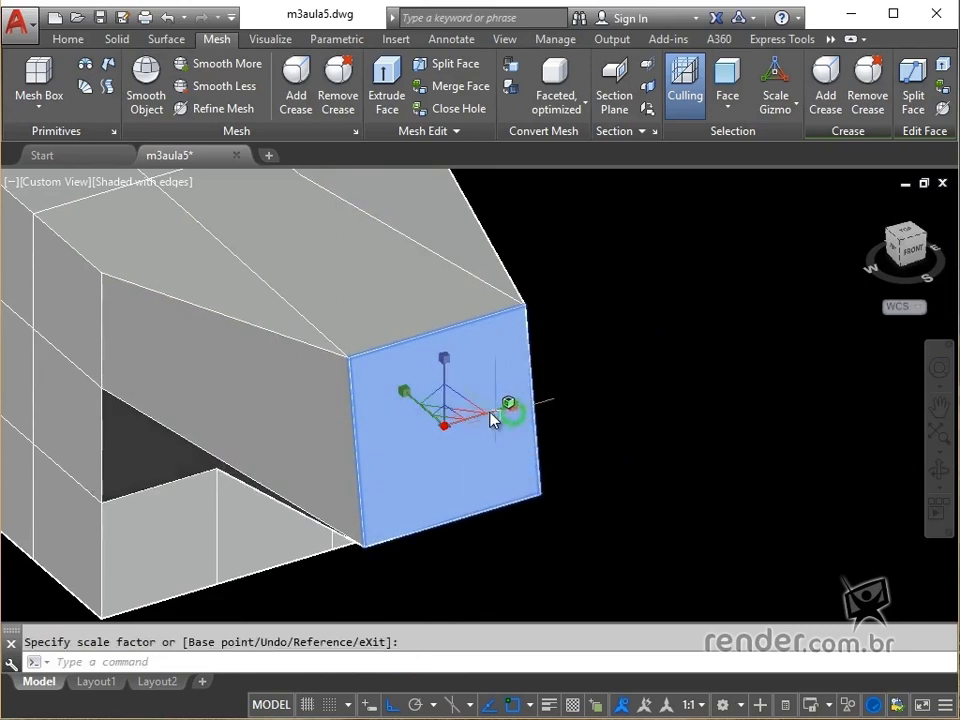
pyautogui.click(449, 401)
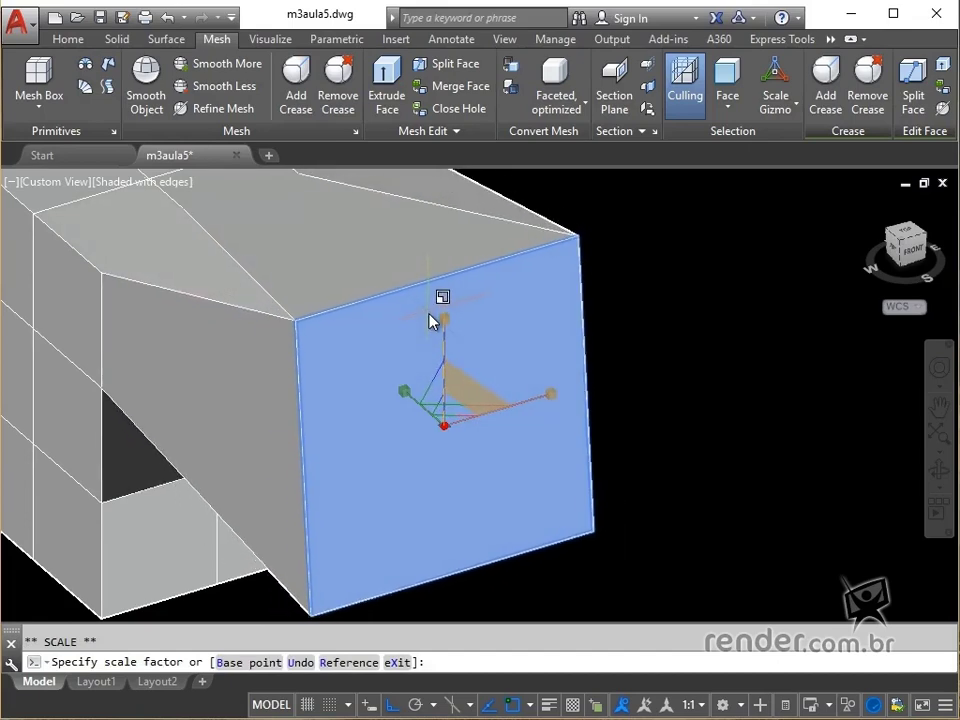
pyautogui.click(438, 320)
# Zoom out and orbit to view the flared mesh from the side, then clear the selection.
pyautogui.scroll(-4, 577, 418)
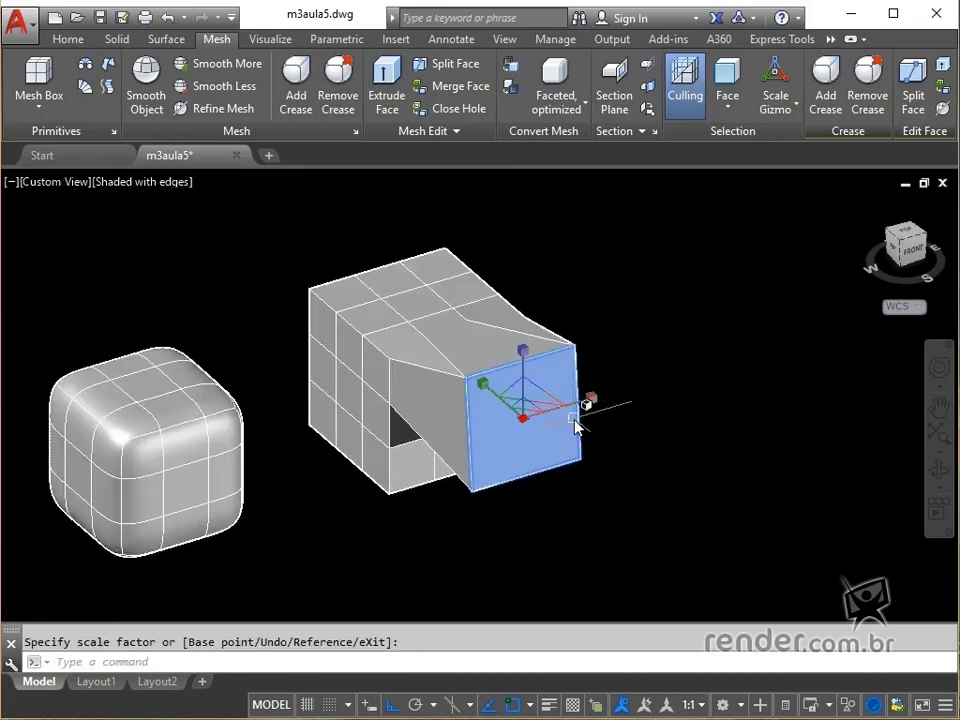
pyautogui.keyDown('shift'); pyautogui.moveTo(417, 457); pyautogui.dragTo(482, 428, button='middle'); pyautogui.keyUp('shift')
pyautogui.press('Escape')
pyautogui.press('Escape')
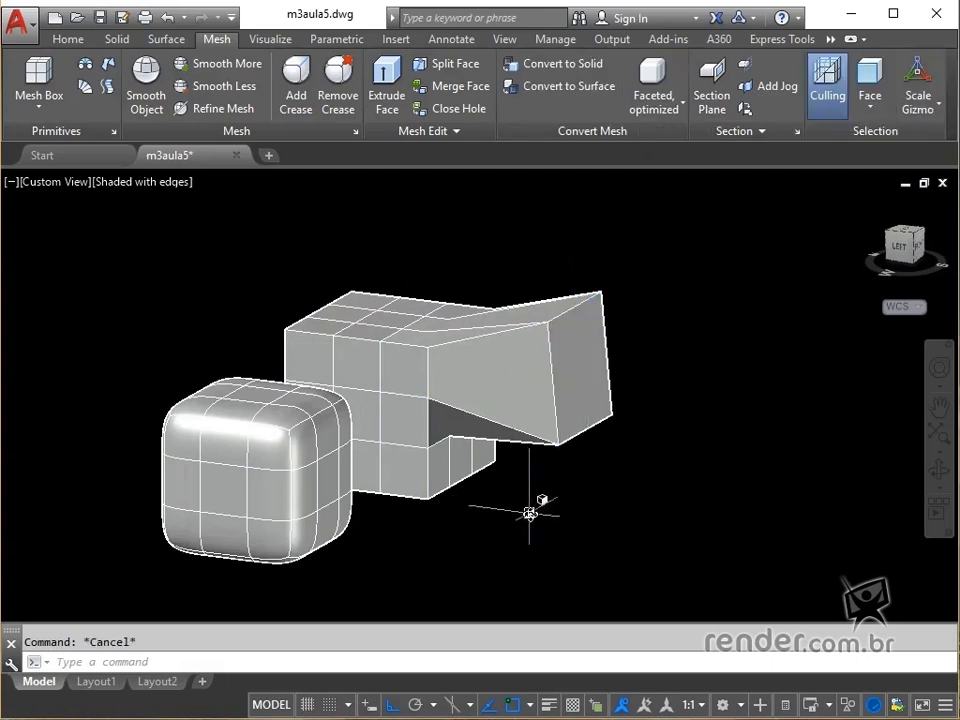